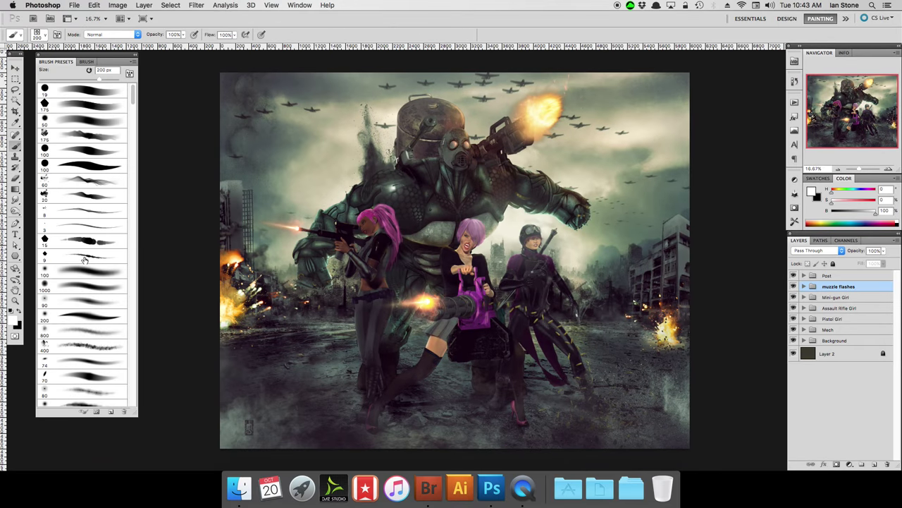
# Switch to the soft round 100 px brush and zoom the canvas to 33.3%.
pyautogui.click(88, 272)
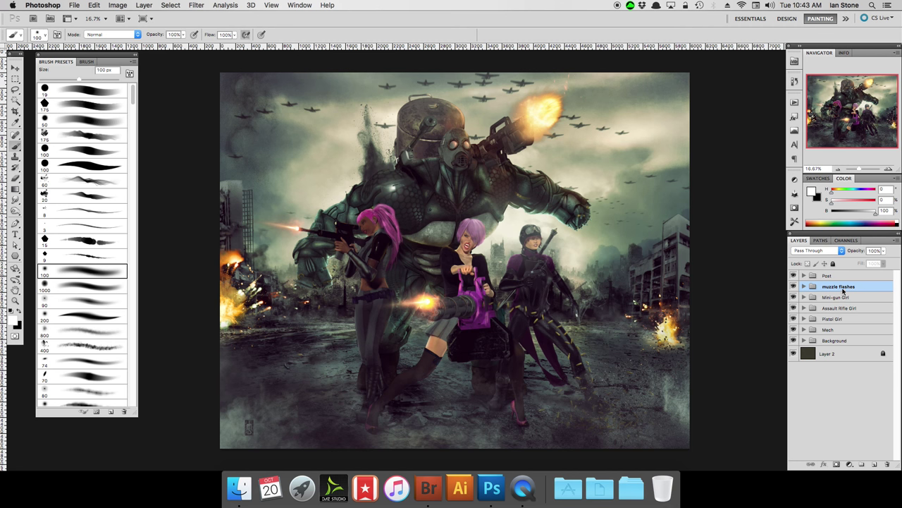
pyautogui.scroll(2, 448, 308)
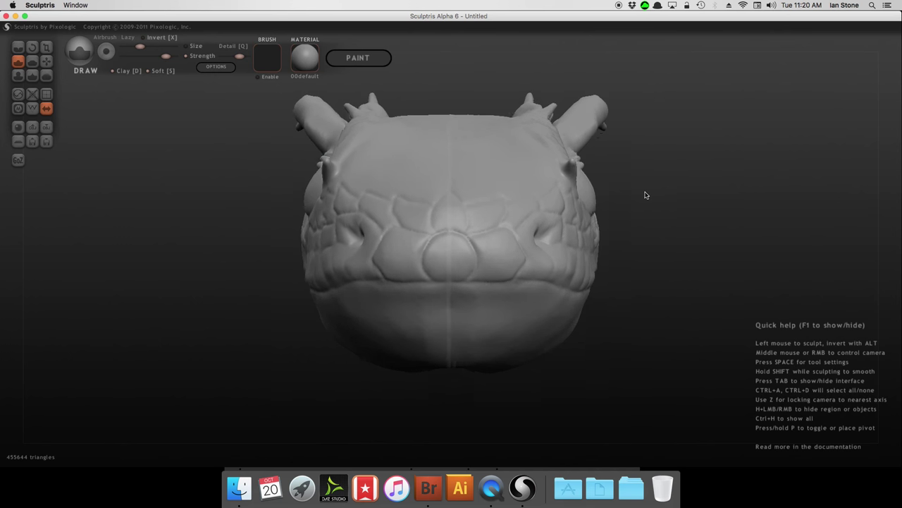
# Rotate the horned creature head leftward until its side profile, eye and horn show.
pyautogui.moveTo(646, 196)
pyautogui.mouseDown()
pyautogui.moveTo(622, 213)
pyautogui.moveTo(532, 206)
pyautogui.mouseUp()
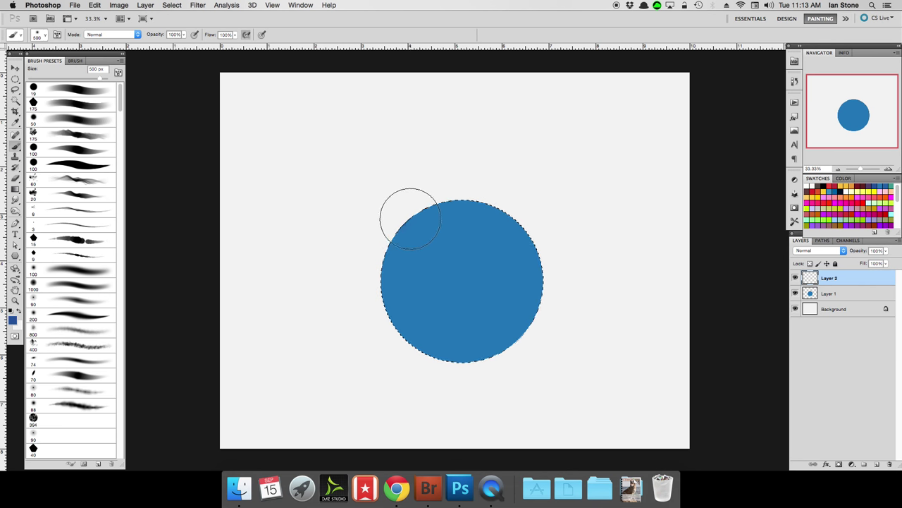
# Darken the circle's right, upper-left and upper-right edges with blue shading using a 400 px brush.
pyautogui.moveTo(525, 325); pyautogui.dragTo(544, 262)
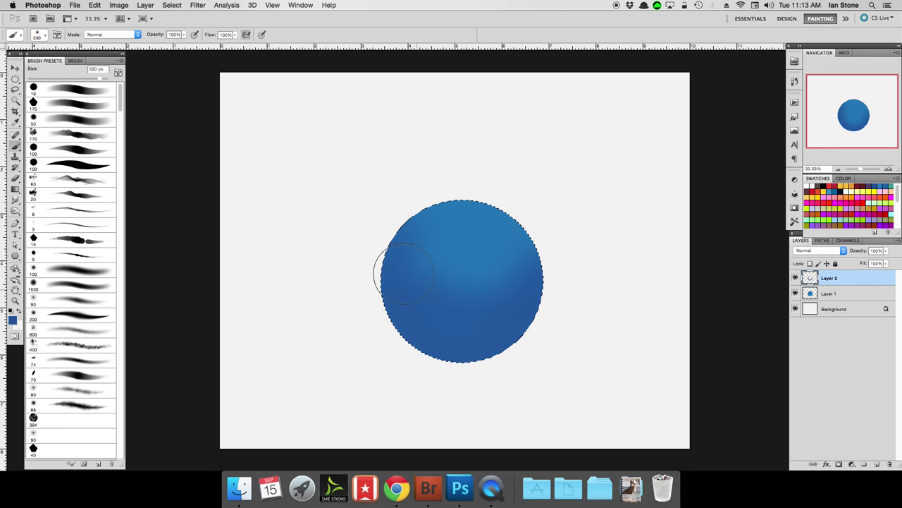
pyautogui.moveTo(404, 273); pyautogui.dragTo(413, 264)
pyautogui.press('[')
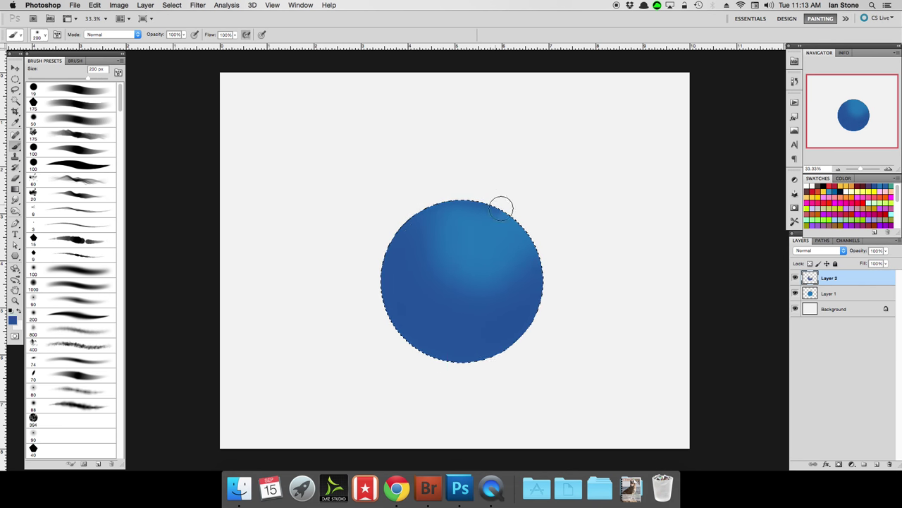
pyautogui.moveTo(502, 207); pyautogui.dragTo(529, 250)
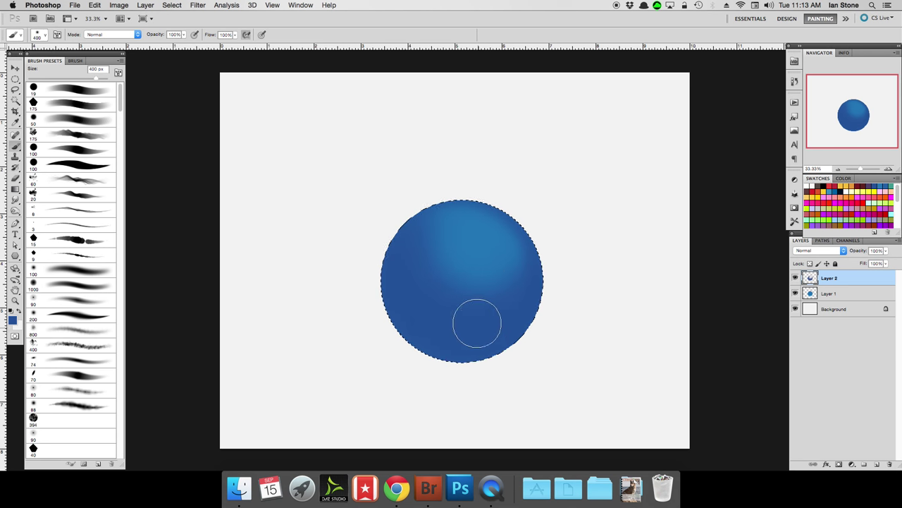
# Soften the shading with a soft round eraser enlarged to 200 px.
pyautogui.press('e')
pyautogui.click(69, 272)
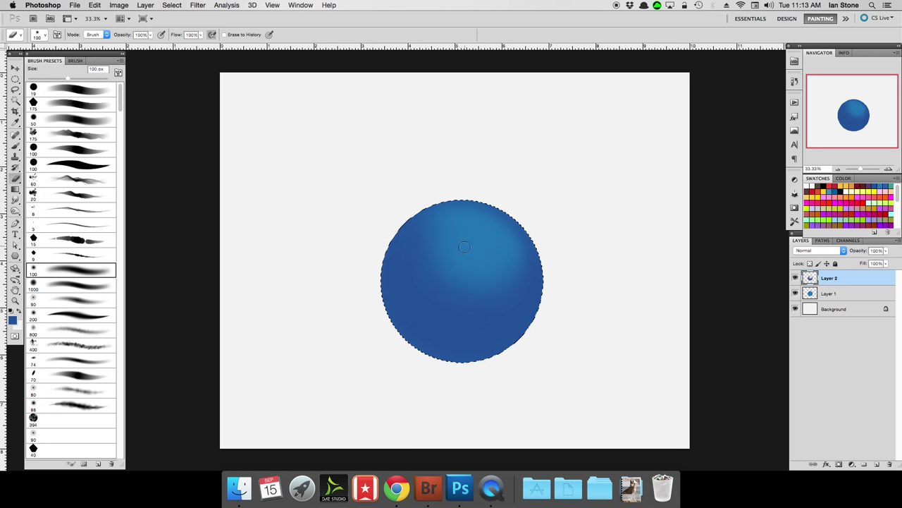
pyautogui.press(']')
pyautogui.press(']')
pyautogui.press(']')
pyautogui.press(']')
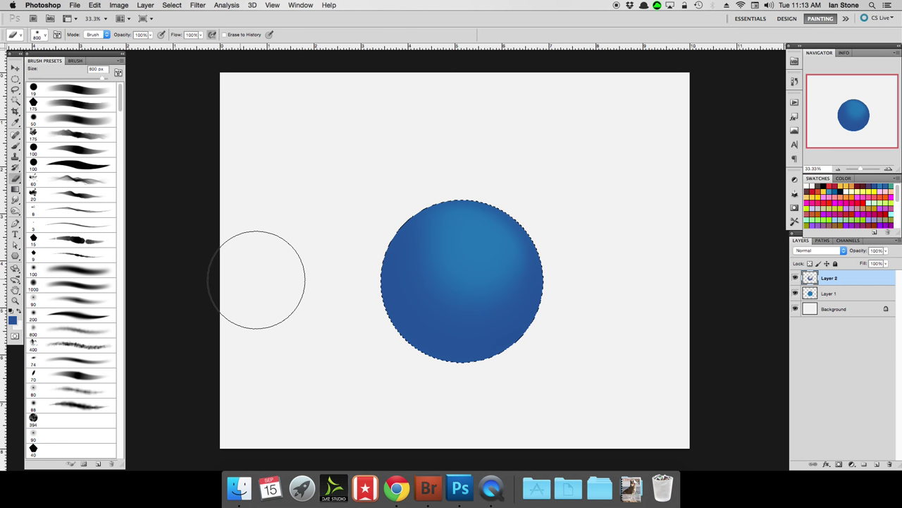
# Paint a light cyan highlight near the sphere's top, then sample a darker blue.
pyautogui.click(894, 211)
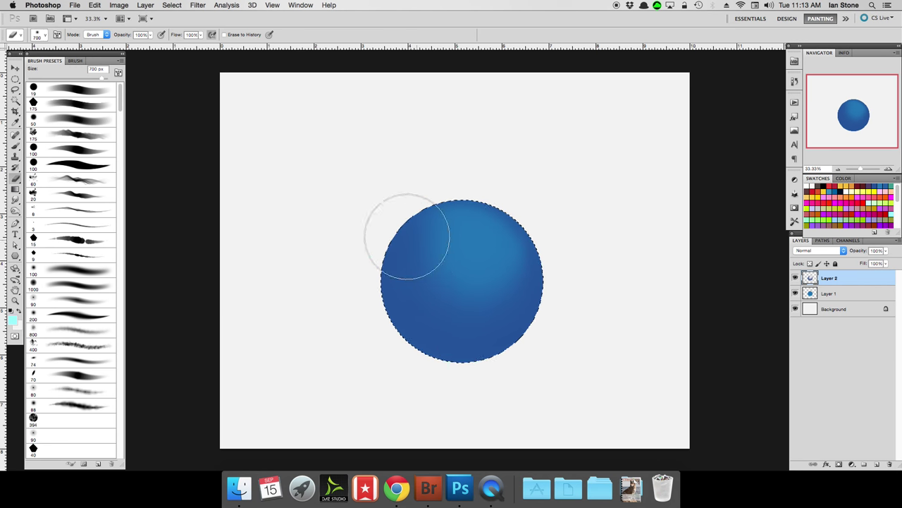
pyautogui.press('b')
pyautogui.press(']')
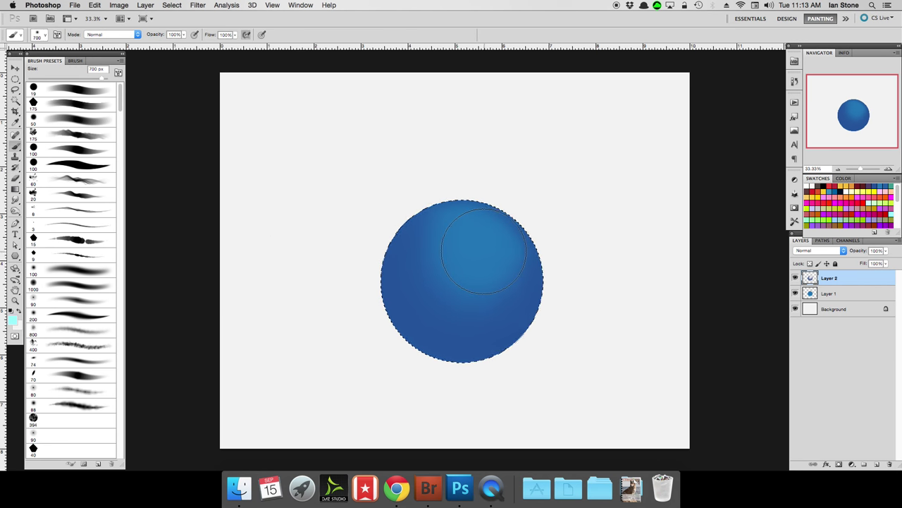
pyautogui.click(483, 251)
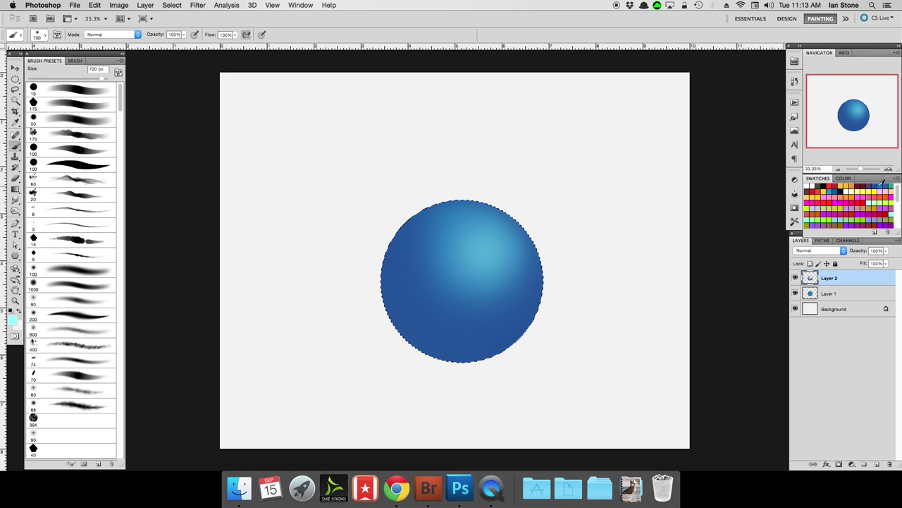
pyautogui.press('super+z')
pyautogui.keyDown('alt'); pyautogui.click(468, 213); pyautogui.keyUp('alt')
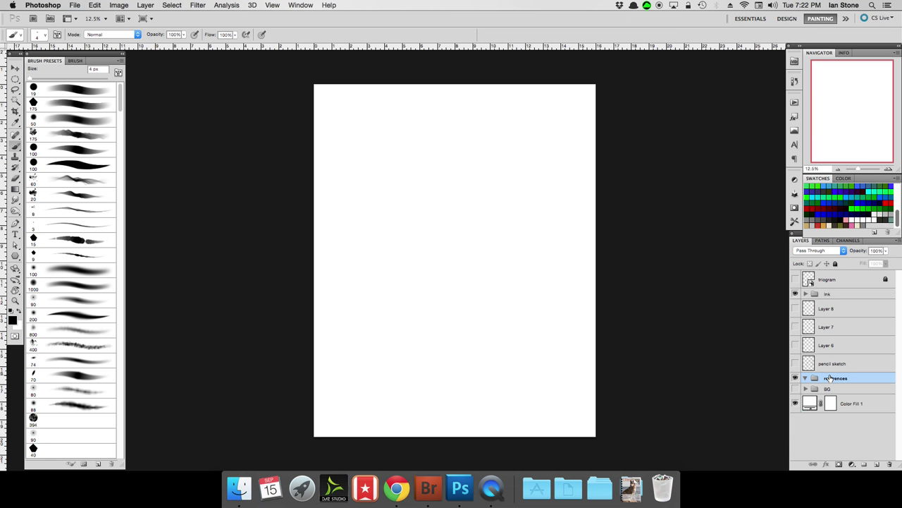
# Switch the Google 'top hat' search to image results.
pyautogui.click(251, 100)
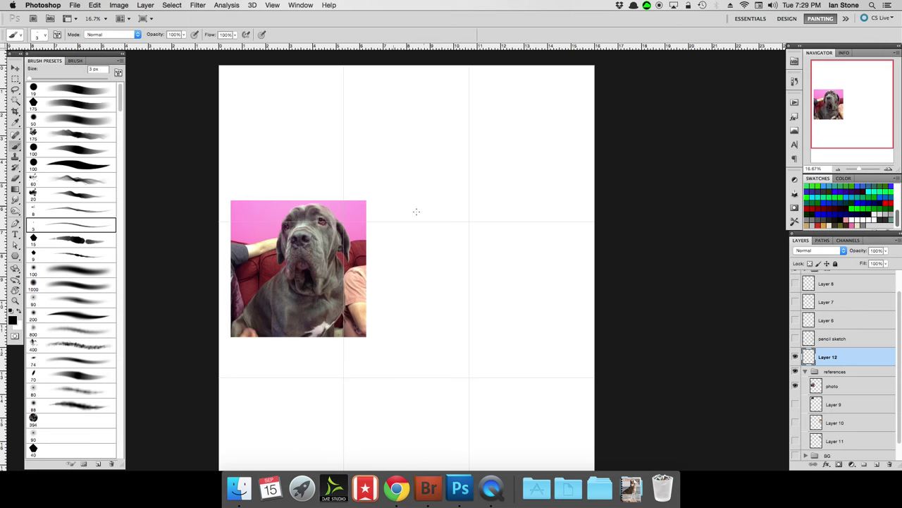
# Pencil-sketch the mastiff's head, muzzle, body and leg outlines on Layer 12.
pyautogui.moveTo(423, 216)
pyautogui.mouseDown()
pyautogui.moveTo(464, 215)
pyautogui.moveTo(497, 305)
pyautogui.moveTo(478, 423)
pyautogui.mouseUp()
pyautogui.moveTo(385, 308)
pyautogui.mouseDown()
pyautogui.moveTo(421, 343)
pyautogui.moveTo(381, 352)
pyautogui.mouseUp()
pyautogui.moveTo(443, 205); pyautogui.dragTo(493, 275)
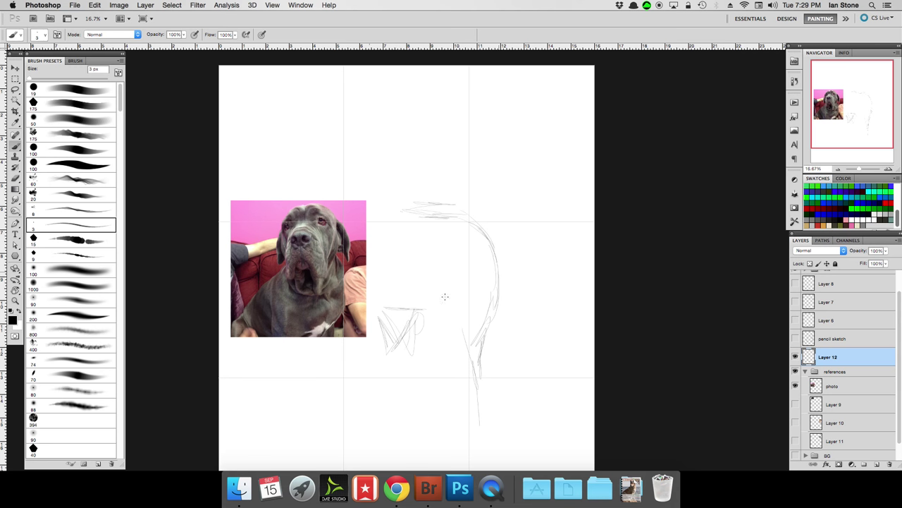
pyautogui.moveTo(400, 210)
pyautogui.mouseDown()
pyautogui.moveTo(359, 231)
pyautogui.moveTo(363, 238)
pyautogui.mouseUp()
pyautogui.moveTo(328, 338); pyautogui.dragTo(341, 372)
pyautogui.moveTo(388, 356); pyautogui.dragTo(363, 437)
pyautogui.moveTo(416, 356); pyautogui.dragTo(434, 395)
pyautogui.moveTo(441, 399); pyautogui.dragTo(473, 437)
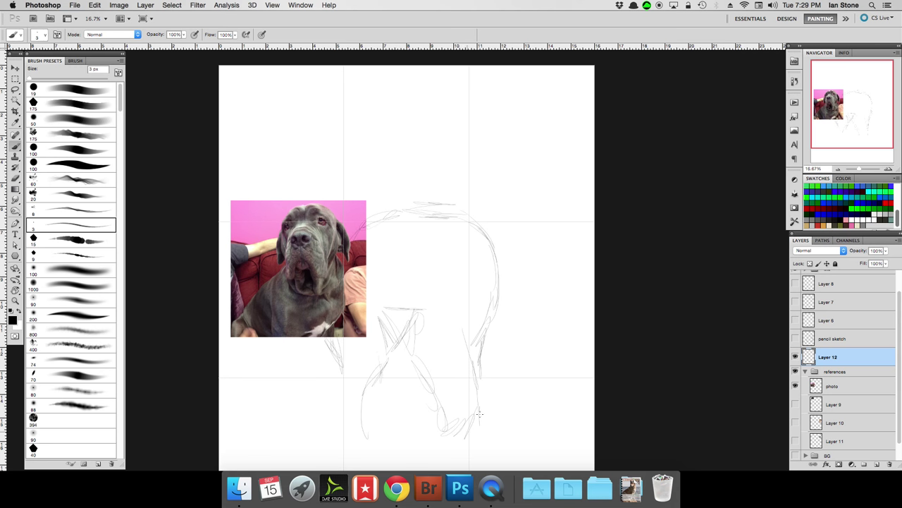
pyautogui.moveTo(452, 319); pyautogui.dragTo(478, 398)
pyautogui.moveTo(330, 361); pyautogui.dragTo(339, 426)
pyautogui.scroll(-2, 340, 426)
pyautogui.moveTo(529, 216); pyautogui.dragTo(515, 335)
pyautogui.moveTo(513, 282); pyautogui.dragTo(497, 342)
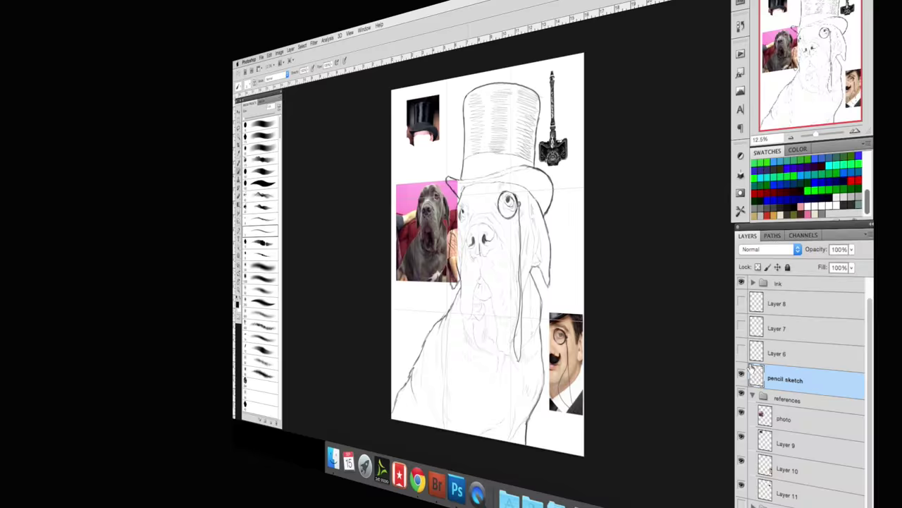
# Show Layer 7's inked hat lines and Layer 8's hatching, and hide the references group.
pyautogui.click(795, 308)
pyautogui.click(796, 290)
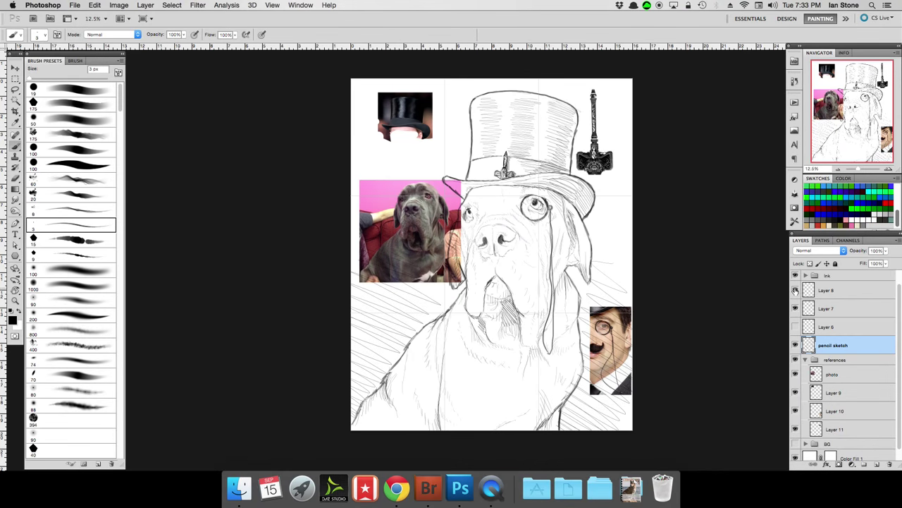
pyautogui.click(795, 289)
pyautogui.click(796, 359)
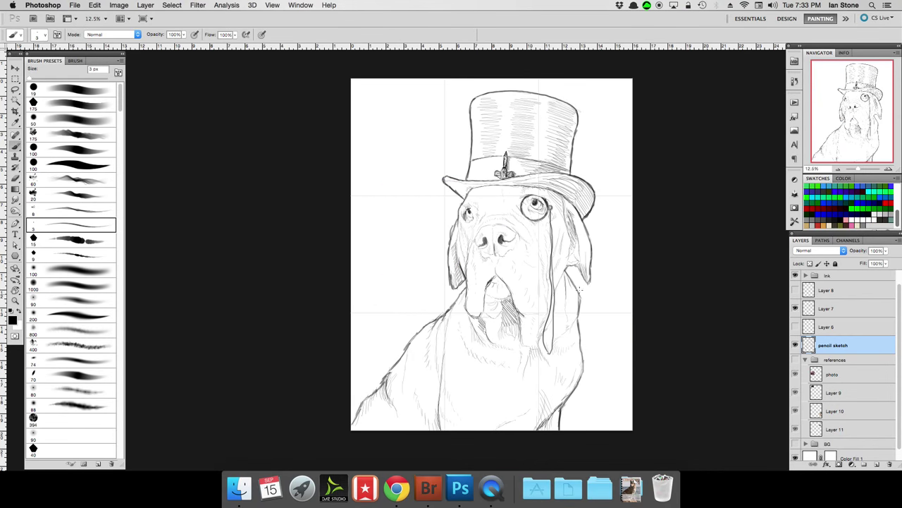
pyautogui.click(795, 290)
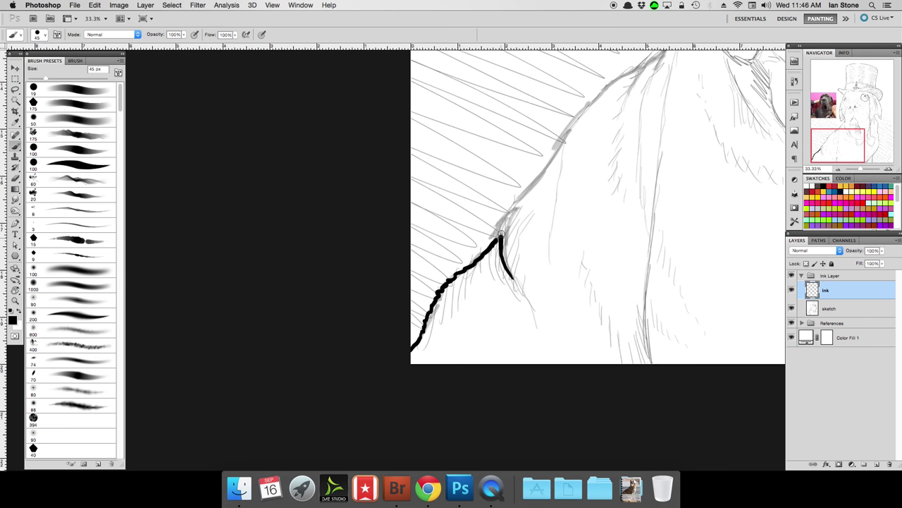
# Ink the shoulder outline in bold black with fur strokes, extending it toward the neck.
pyautogui.moveTo(520, 194)
pyautogui.mouseDown()
pyautogui.moveTo(589, 127)
pyautogui.moveTo(561, 210)
pyautogui.moveTo(551, 209)
pyautogui.moveTo(585, 176)
pyautogui.moveTo(614, 155)
pyautogui.mouseUp()
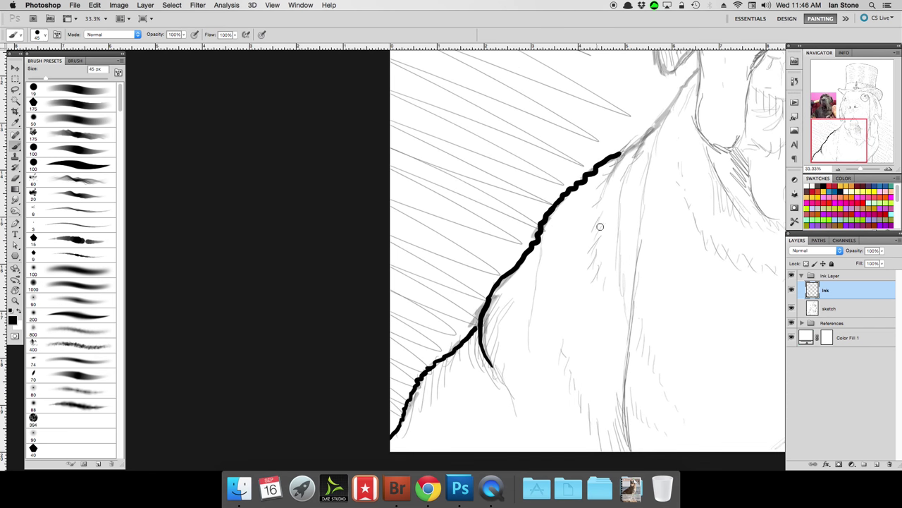
pyautogui.moveTo(599, 224); pyautogui.dragTo(654, 122)
pyautogui.moveTo(642, 209)
pyautogui.mouseDown()
pyautogui.moveTo(653, 141)
pyautogui.moveTo(696, 70)
pyautogui.mouseUp()
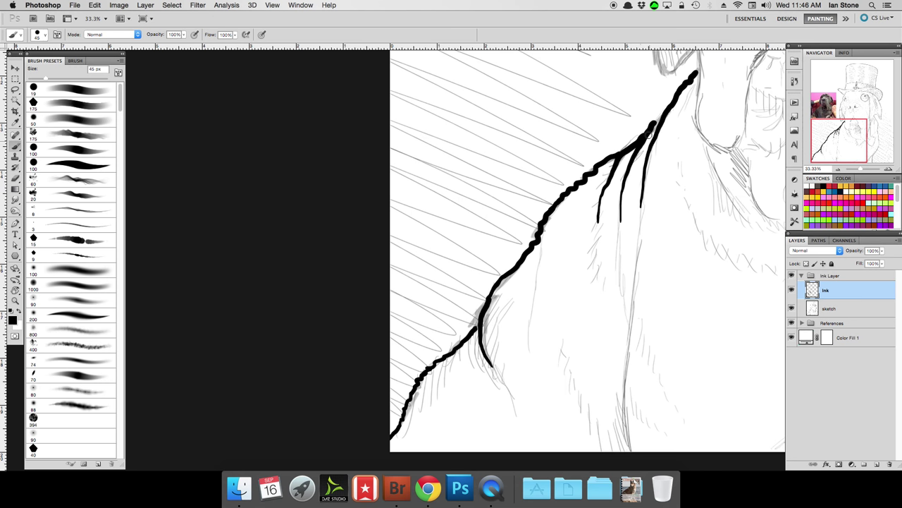
pyautogui.moveTo(667, 123)
pyautogui.mouseDown()
pyautogui.moveTo(645, 261)
pyautogui.moveTo(655, 313)
pyautogui.mouseUp()
# Ink the ear's outline down its left edge.
pyautogui.moveTo(684, 315); pyautogui.dragTo(681, 301)
pyautogui.moveTo(658, 136); pyautogui.dragTo(677, 222)
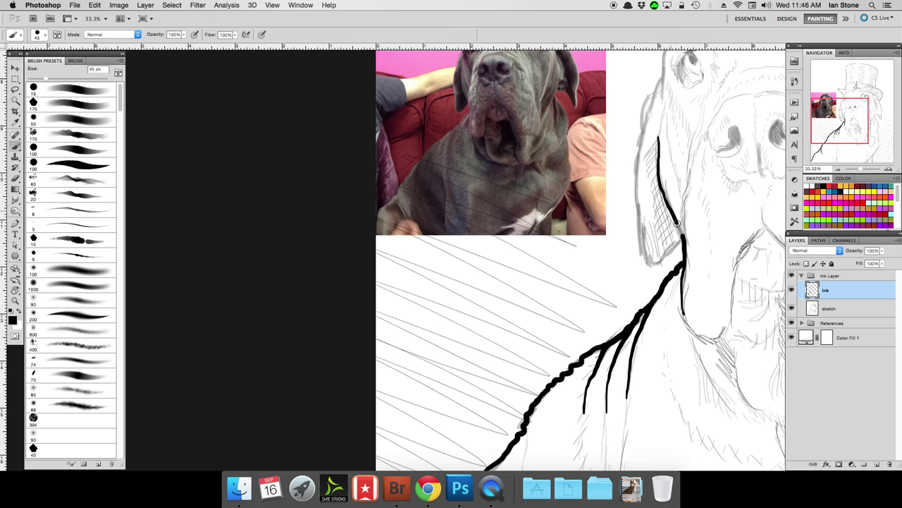
pyautogui.moveTo(649, 107)
pyautogui.mouseDown()
pyautogui.moveTo(639, 225)
pyautogui.moveTo(653, 268)
pyautogui.mouseUp()
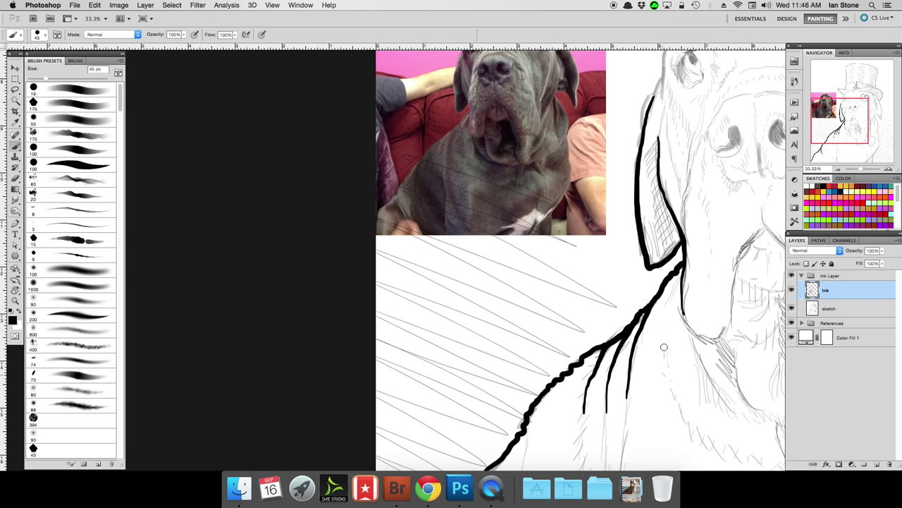
pyautogui.moveTo(657, 137)
pyautogui.mouseDown()
pyautogui.moveTo(597, 239)
pyautogui.moveTo(623, 344)
pyautogui.mouseUp()
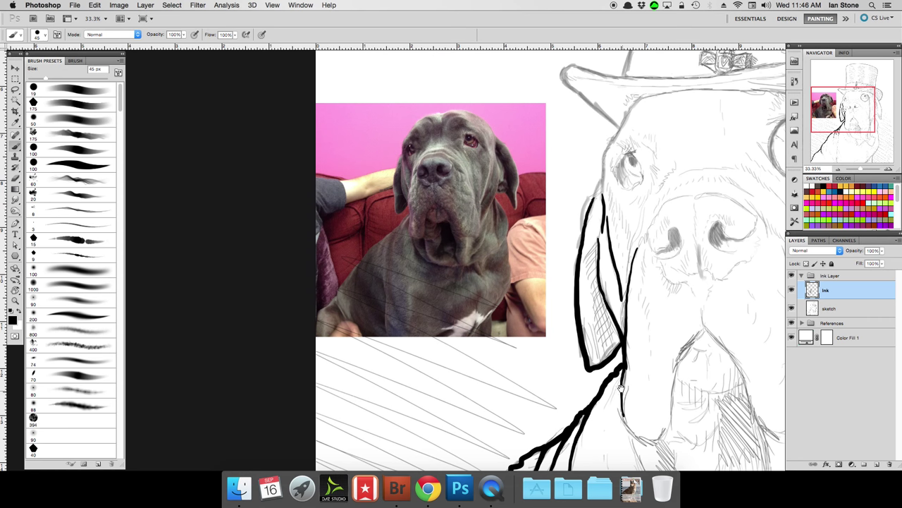
# Ink a vertical line down the chest and collapse the References layer group.
pyautogui.scroll(-5, 593, 209)
pyautogui.hscroll(3, 593, 210)
pyautogui.scroll(-7, 564, 318)
pyautogui.moveTo(456, 220); pyautogui.dragTo(443, 386)
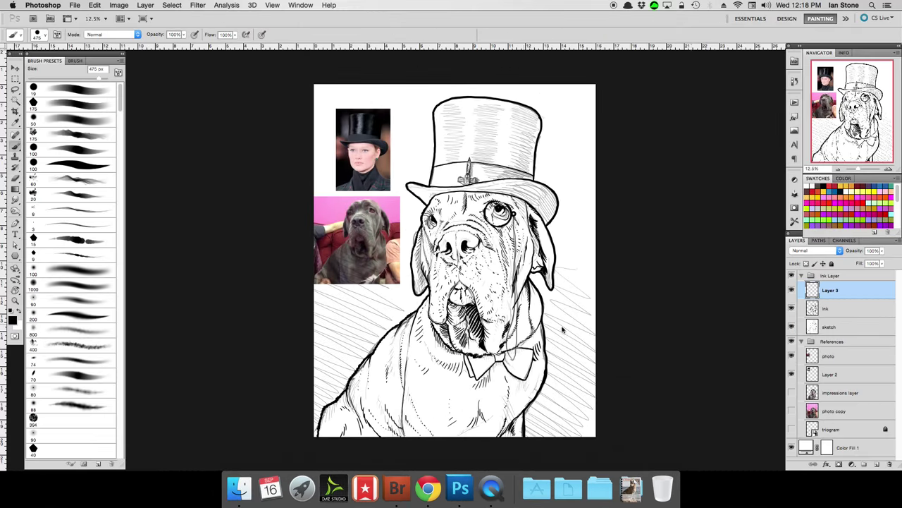
pyautogui.click(801, 341)
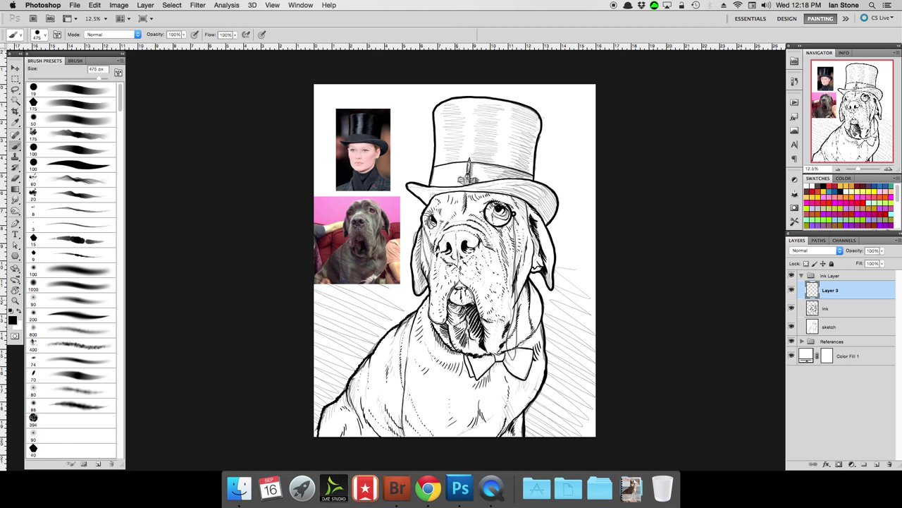
# Hide the sketch, switch to the smaller 100 inking brush, and rotate the canvas for hatching the hat.
pyautogui.click(791, 326)
pyautogui.scroll(5, 445, 277)
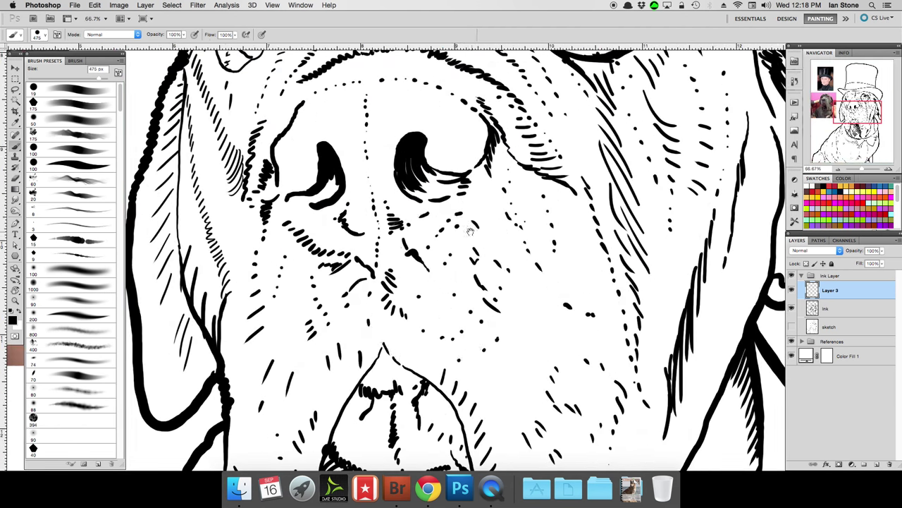
pyautogui.scroll(-2, 443, 262)
pyautogui.scroll(-3, 440, 337)
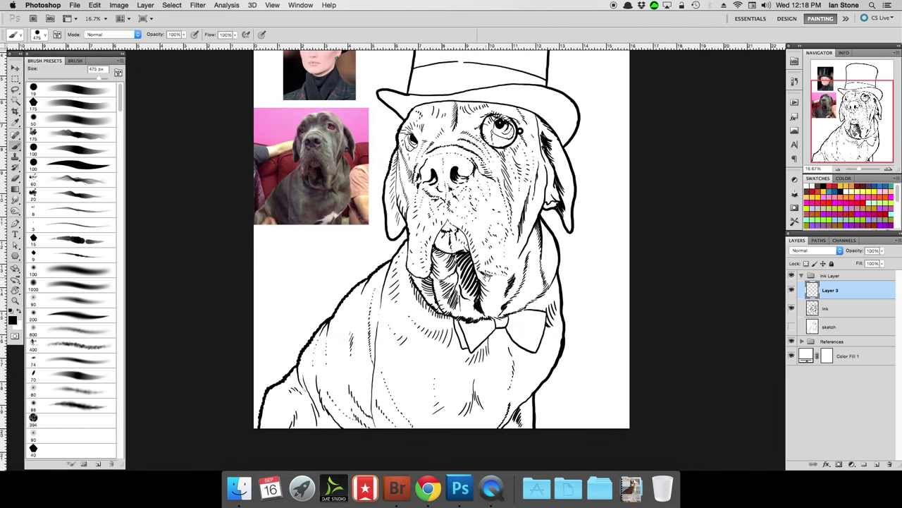
pyautogui.scroll(3, 492, 284)
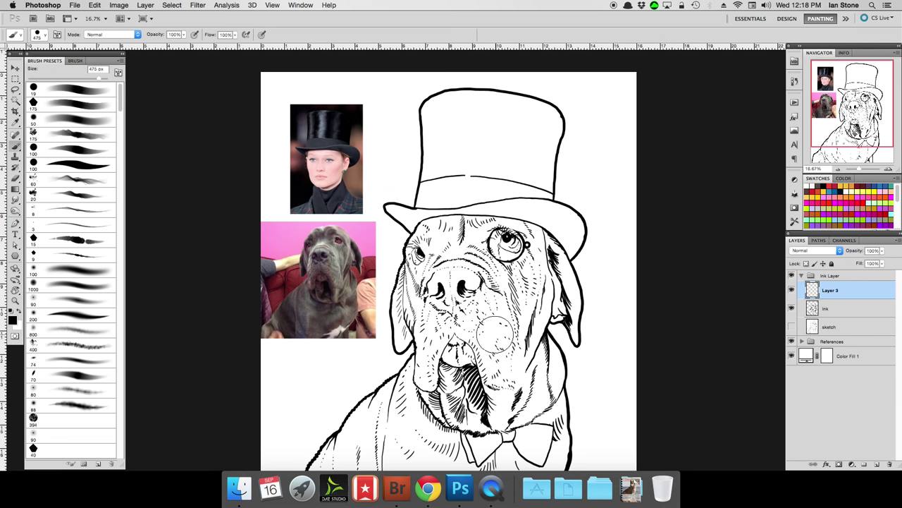
pyautogui.press('[')
pyautogui.press('[')
pyautogui.press('[')
pyautogui.press('[')
pyautogui.press('[')
pyautogui.press('[')
pyautogui.press('.')
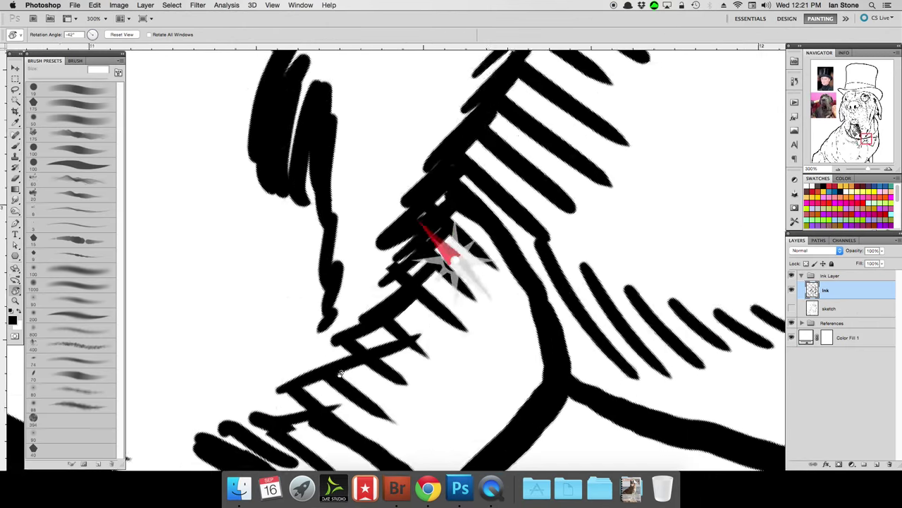
pyautogui.moveTo(437, 254); pyautogui.dragTo(446, 274)
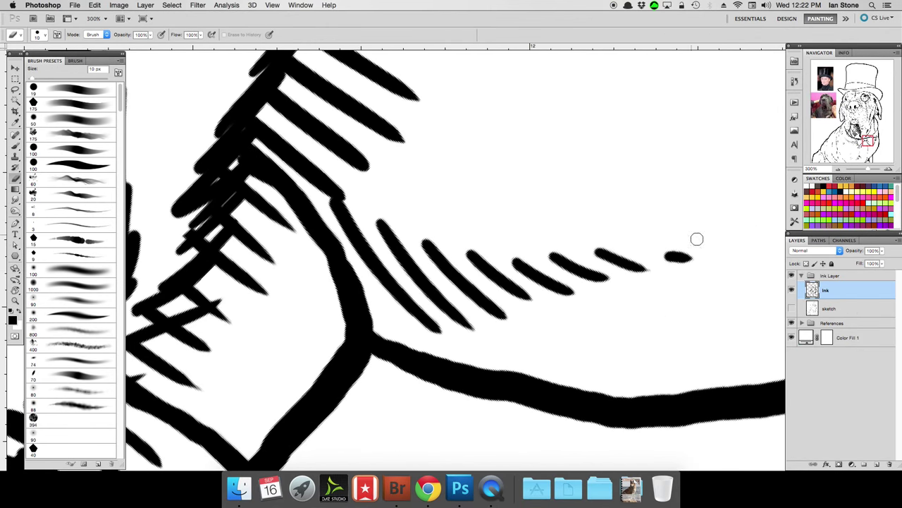
# Erase the upper tips of four hatching strokes near the bow tie and thin the contour.
pyautogui.press(']')
pyautogui.moveTo(540, 239); pyautogui.dragTo(556, 298)
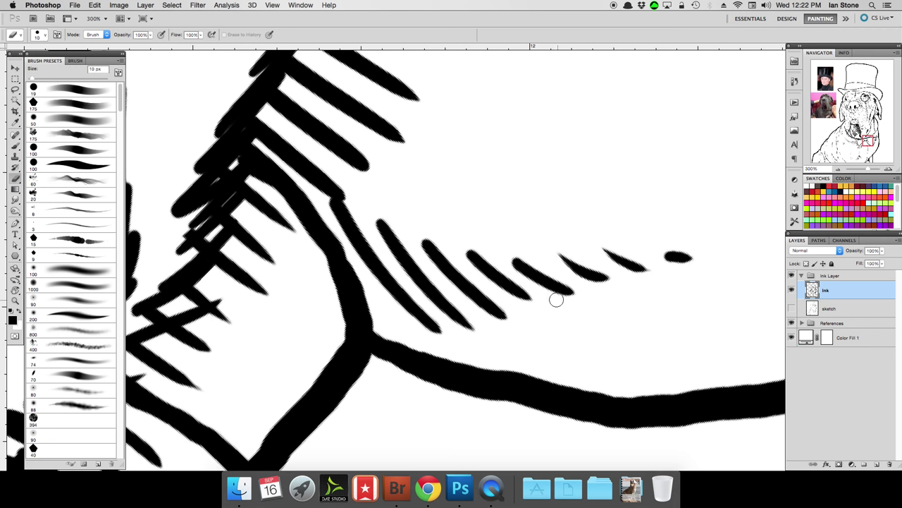
pyautogui.moveTo(516, 259); pyautogui.dragTo(494, 298)
pyautogui.moveTo(469, 252); pyautogui.dragTo(497, 292)
pyautogui.moveTo(431, 243)
pyautogui.mouseDown()
pyautogui.moveTo(477, 312)
pyautogui.moveTo(383, 226)
pyautogui.mouseUp()
pyautogui.moveTo(403, 318); pyautogui.dragTo(343, 227)
# Trim the remaining hatching stroke ends with a slightly larger eraser.
pyautogui.press(']')
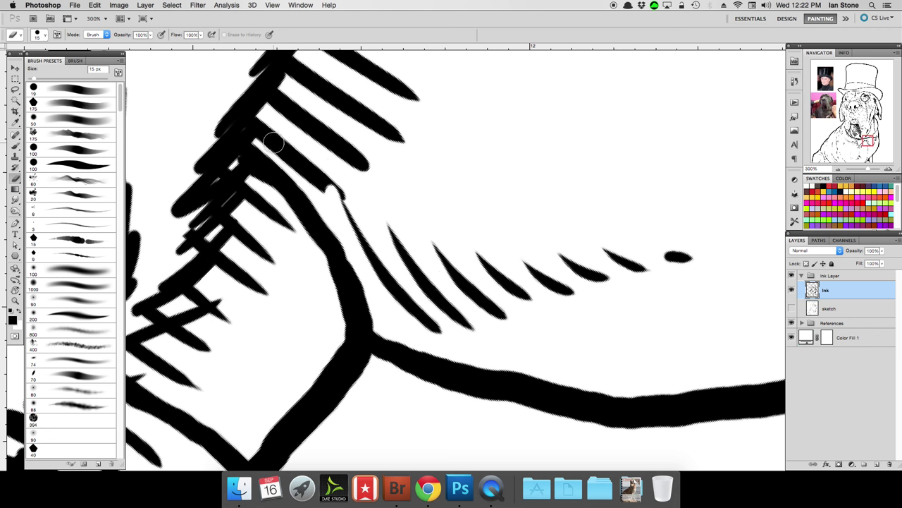
pyautogui.moveTo(307, 146); pyautogui.dragTo(351, 204)
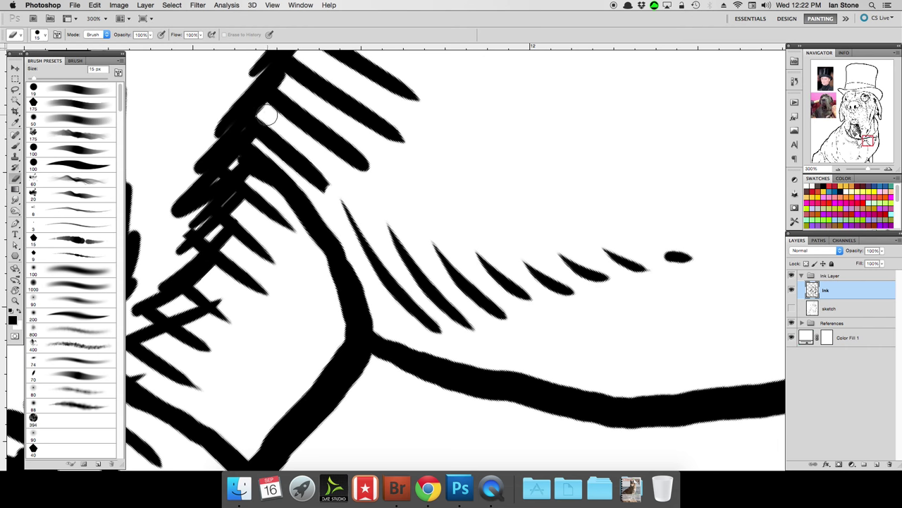
pyautogui.moveTo(268, 116); pyautogui.dragTo(357, 237)
pyautogui.moveTo(289, 87); pyautogui.dragTo(352, 145)
pyautogui.moveTo(321, 65)
pyautogui.mouseDown()
pyautogui.moveTo(369, 162)
pyautogui.moveTo(444, 237)
pyautogui.mouseUp()
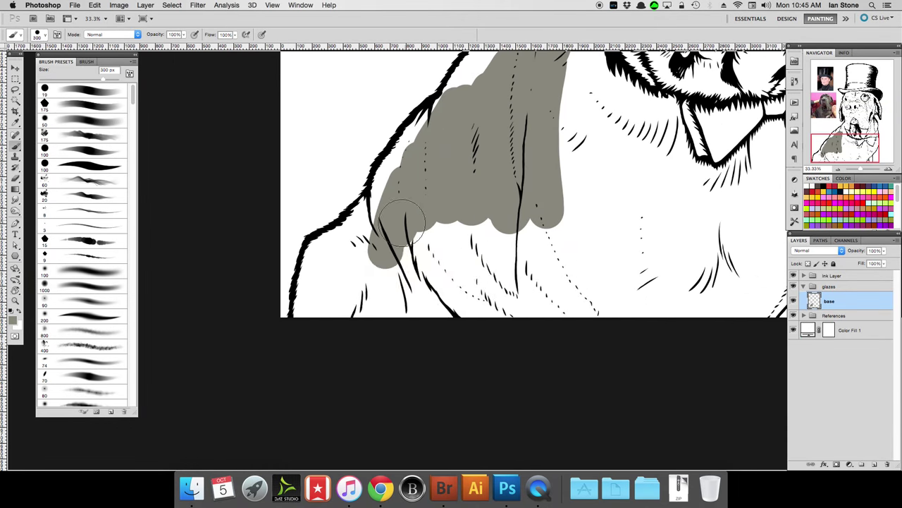
# Paint flat grey over the chest, neck, shoulder and along the bow tie's lower edge.
pyautogui.moveTo(394, 240)
pyautogui.mouseDown()
pyautogui.moveTo(451, 247)
pyautogui.moveTo(302, 322)
pyautogui.moveTo(354, 238)
pyautogui.moveTo(313, 292)
pyautogui.mouseUp()
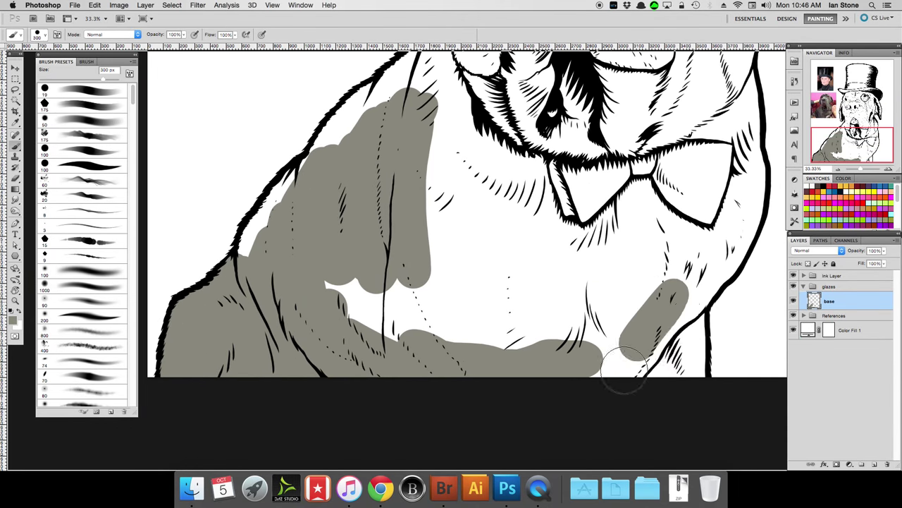
pyautogui.moveTo(652, 303); pyautogui.dragTo(681, 383)
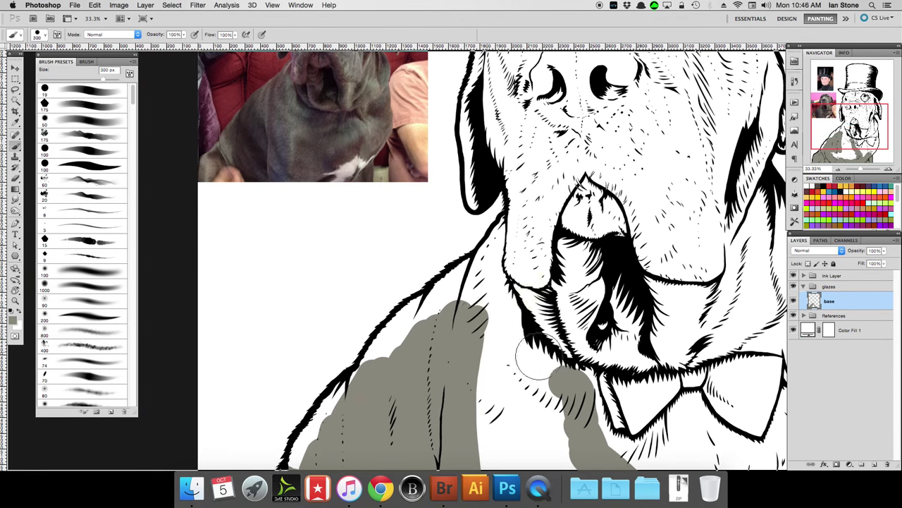
pyautogui.moveTo(539, 366)
pyautogui.mouseDown()
pyautogui.moveTo(497, 311)
pyautogui.moveTo(504, 237)
pyautogui.moveTo(473, 282)
pyautogui.moveTo(444, 289)
pyautogui.moveTo(402, 323)
pyautogui.mouseUp()
pyautogui.press('[')
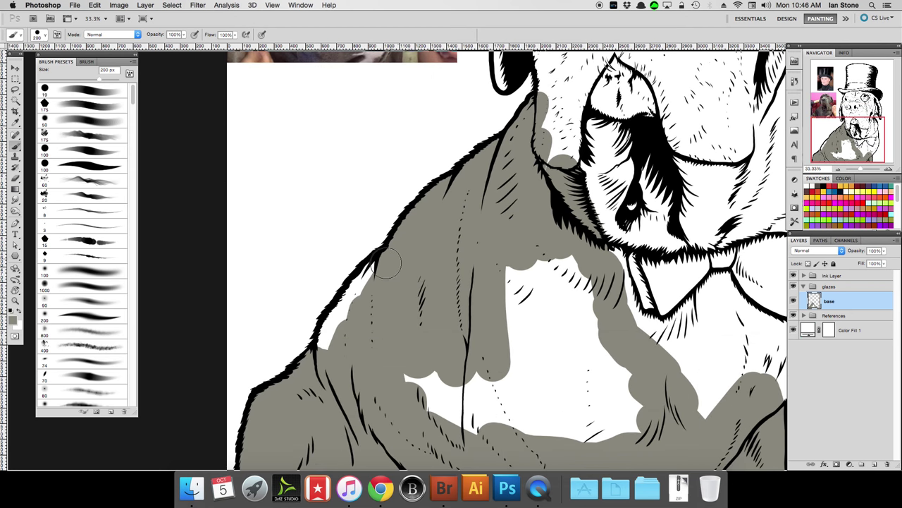
pyautogui.moveTo(366, 268)
pyautogui.mouseDown()
pyautogui.moveTo(356, 296)
pyautogui.moveTo(337, 368)
pyautogui.mouseUp()
pyautogui.moveTo(423, 408); pyautogui.dragTo(547, 383)
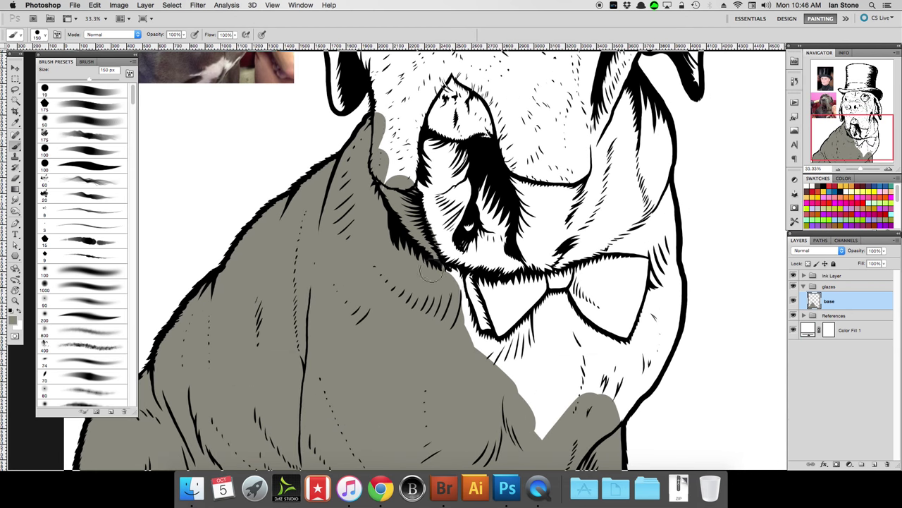
pyautogui.moveTo(432, 274)
pyautogui.mouseDown()
pyautogui.moveTo(484, 340)
pyautogui.moveTo(530, 324)
pyautogui.moveTo(548, 301)
pyautogui.moveTo(575, 300)
pyautogui.mouseUp()
pyautogui.moveTo(575, 300)
pyautogui.mouseDown()
pyautogui.moveTo(635, 349)
pyautogui.moveTo(599, 328)
pyautogui.mouseUp()
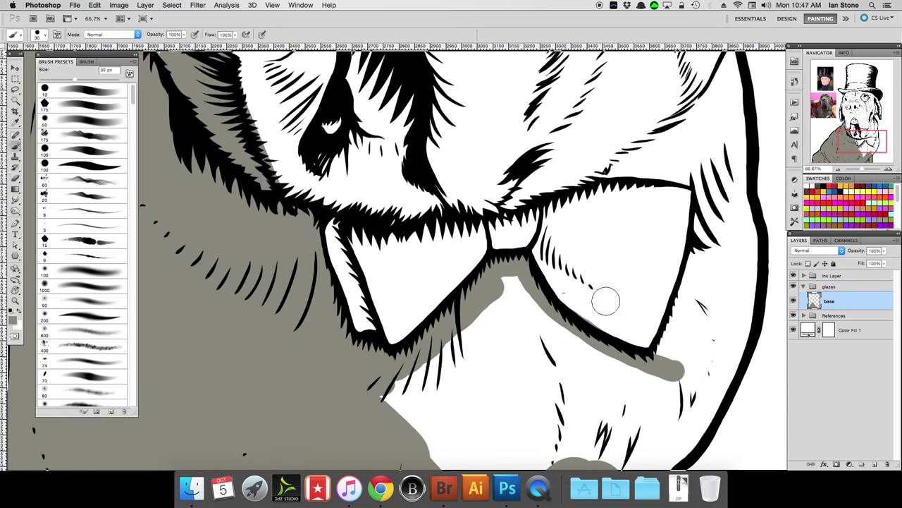
# Clean grey overspill under the bow tie and grey its right and top edges and the jowl gap.
pyautogui.press('e')
pyautogui.press('b')
pyautogui.moveTo(670, 370)
pyautogui.mouseDown()
pyautogui.moveTo(692, 275)
pyautogui.moveTo(698, 163)
pyautogui.mouseUp()
pyautogui.moveTo(452, 190)
pyautogui.mouseDown()
pyautogui.moveTo(506, 215)
pyautogui.moveTo(687, 155)
pyautogui.mouseUp()
pyautogui.press('e')
pyautogui.press('b')
pyautogui.moveTo(441, 208); pyautogui.dragTo(268, 145)
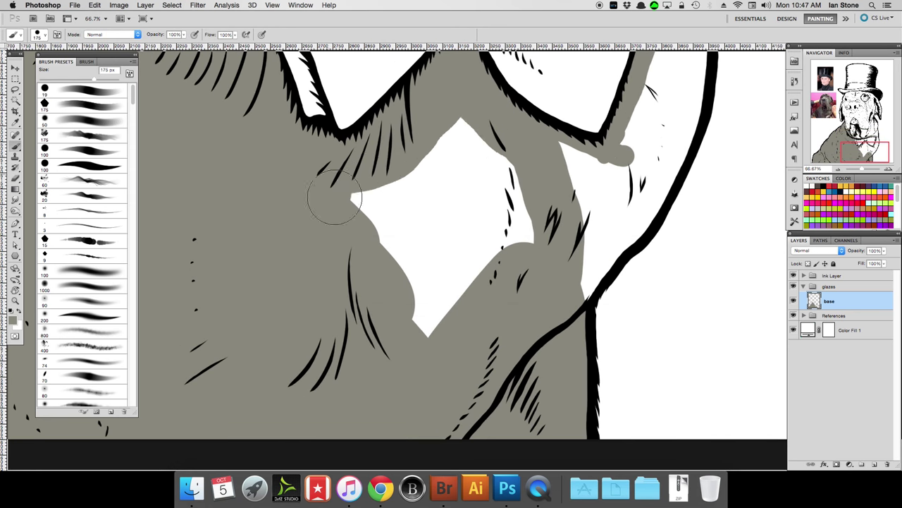
pyautogui.moveTo(323, 195)
pyautogui.mouseDown()
pyautogui.moveTo(469, 260)
pyautogui.moveTo(598, 202)
pyautogui.mouseUp()
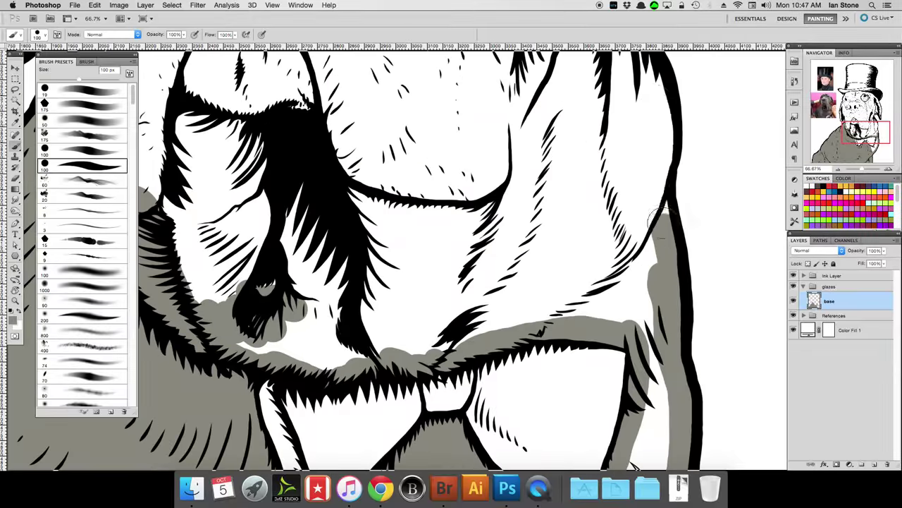
# Paint grey along the dog's right edge, the hat brim's lower edge and the left ear.
pyautogui.moveTo(663, 226); pyautogui.dragTo(645, 63)
pyautogui.moveTo(747, 332); pyautogui.dragTo(719, 92)
pyautogui.moveTo(734, 92); pyautogui.dragTo(634, 232)
pyautogui.moveTo(747, 134)
pyautogui.mouseDown()
pyautogui.moveTo(688, 250)
pyautogui.moveTo(451, 180)
pyautogui.moveTo(159, 208)
pyautogui.mouseUp()
pyautogui.moveTo(423, 151); pyautogui.dragTo(367, 275)
pyautogui.moveTo(416, 144); pyautogui.dragTo(368, 273)
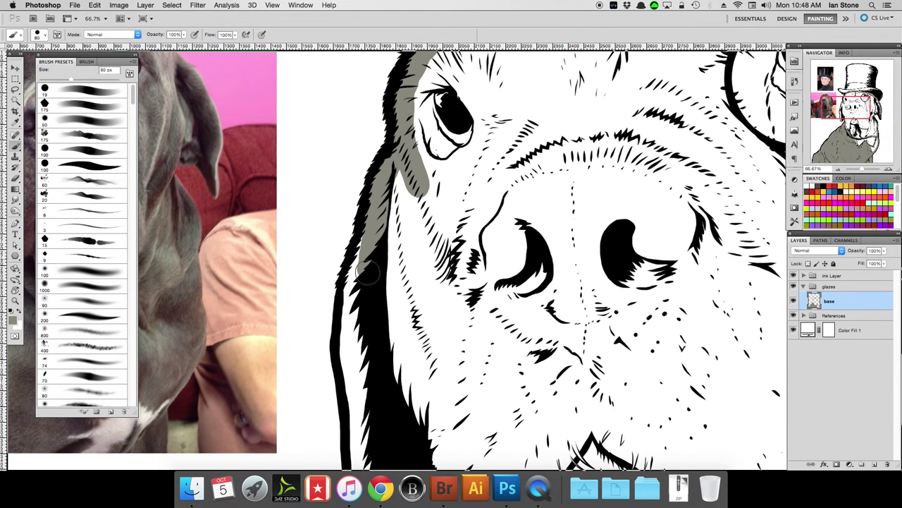
pyautogui.moveTo(368, 271); pyautogui.dragTo(349, 317)
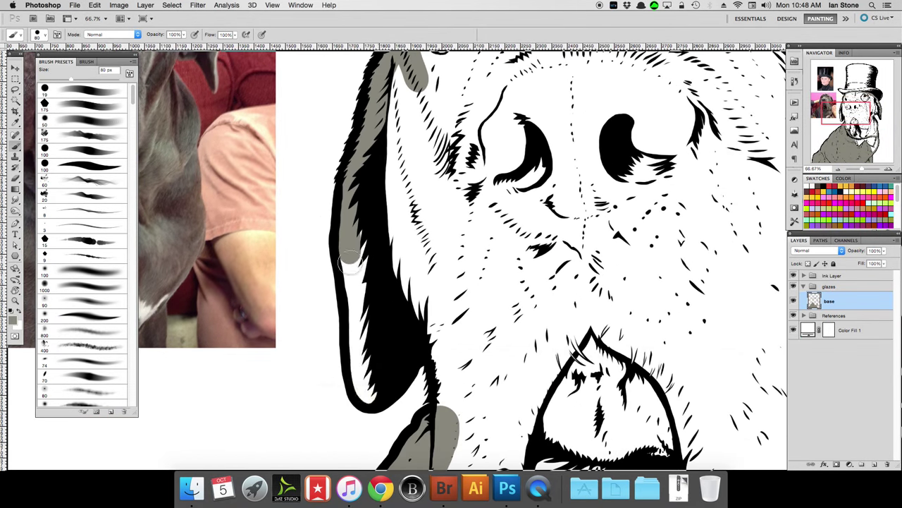
pyautogui.moveTo(367, 254); pyautogui.dragTo(349, 402)
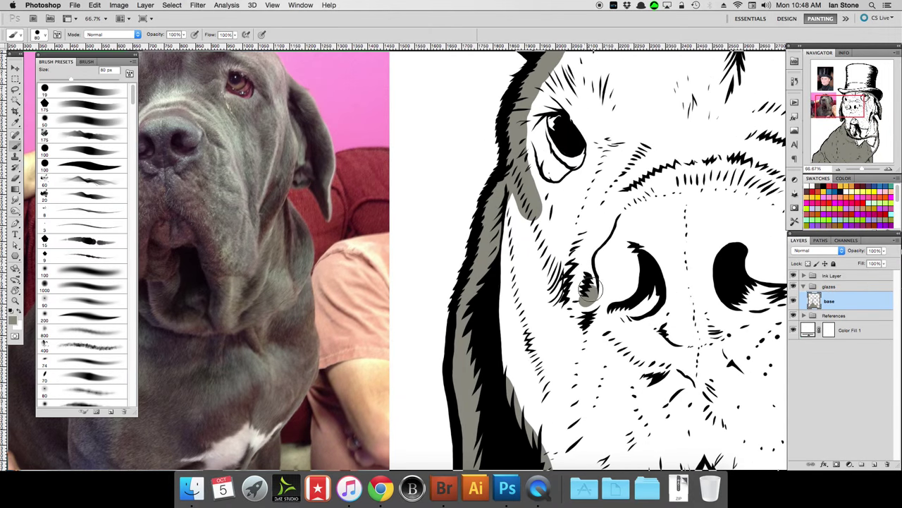
# Grey the top and underside of the nose, then collapse References and add a new group above glazes.
pyautogui.moveTo(589, 288); pyautogui.dragTo(592, 162)
pyautogui.moveTo(592, 162); pyautogui.dragTo(694, 186)
pyautogui.moveTo(536, 222); pyautogui.dragTo(687, 176)
pyautogui.moveTo(536, 278); pyautogui.dragTo(673, 340)
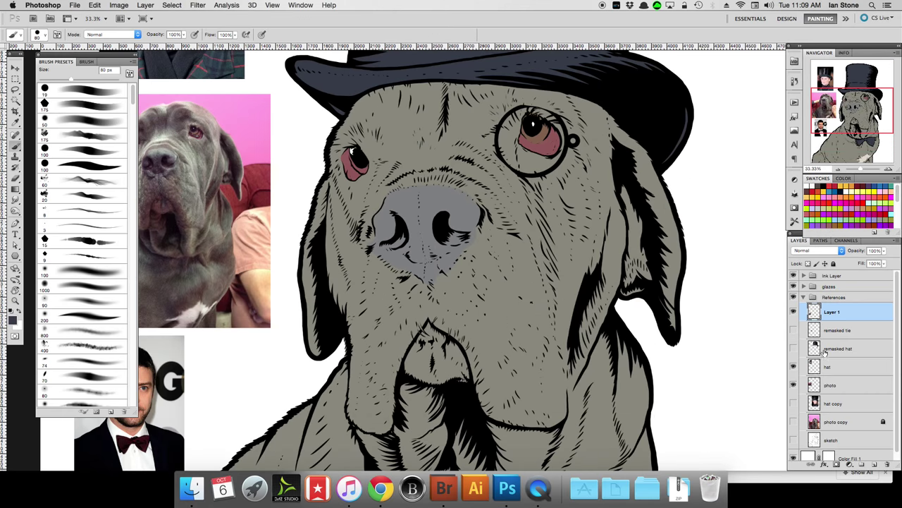
pyautogui.click(803, 296)
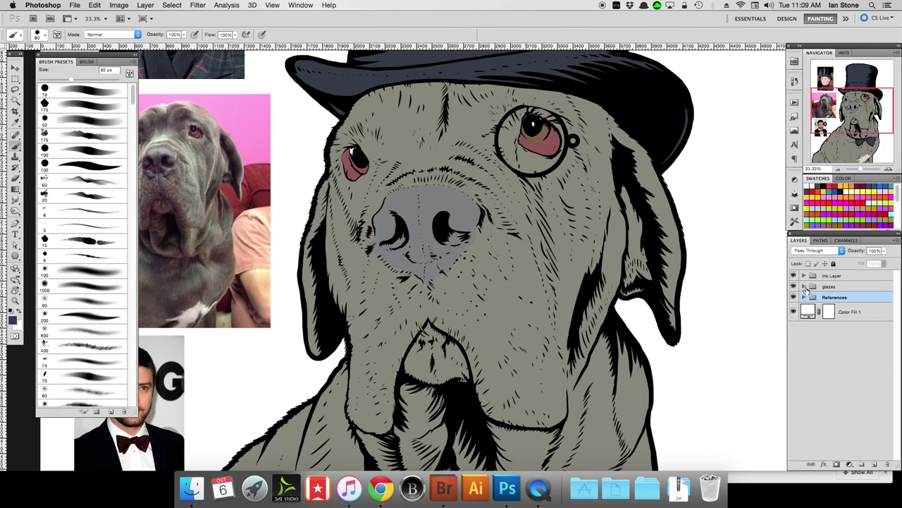
pyautogui.click(861, 464)
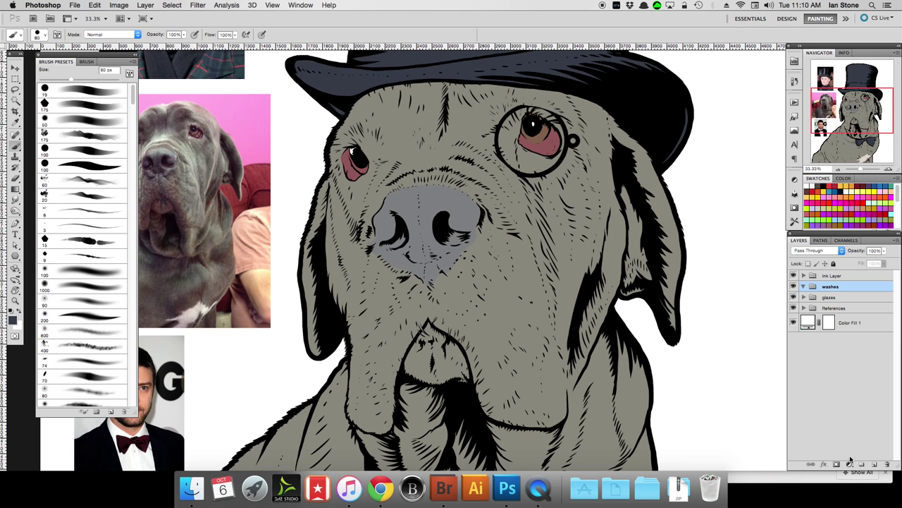
# Add a new wash layer inside the washes group and set it to Multiply.
pyautogui.click(874, 463)
pyautogui.moveTo(132, 97); pyautogui.dragTo(138, 126)
pyautogui.press(']')
pyautogui.press(']')
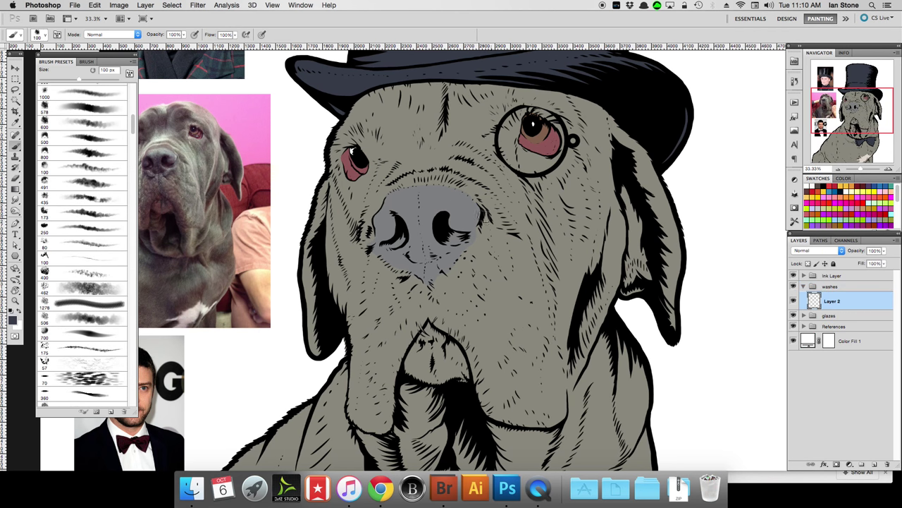
pyautogui.click(818, 250)
pyautogui.click(818, 275)
pyautogui.press('[')
pyautogui.press('[')
pyautogui.press('[')
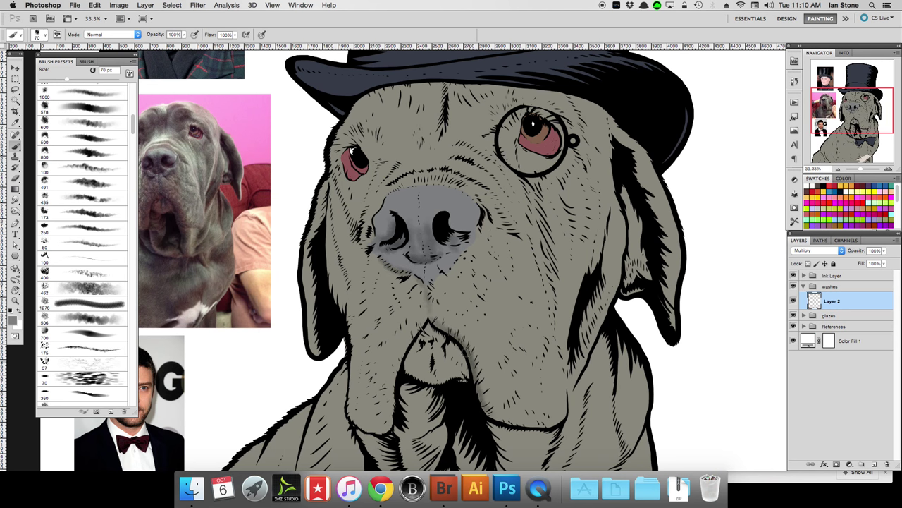
# Shade under the jowl and either side of the chin with a soft 200 px wash.
pyautogui.press(']')
pyautogui.press(']')
pyautogui.press(']')
pyautogui.press(']')
pyautogui.press(']')
pyautogui.press(']')
pyautogui.press(']')
pyautogui.moveTo(486, 396)
pyautogui.mouseDown()
pyautogui.moveTo(504, 418)
pyautogui.moveTo(551, 428)
pyautogui.mouseUp()
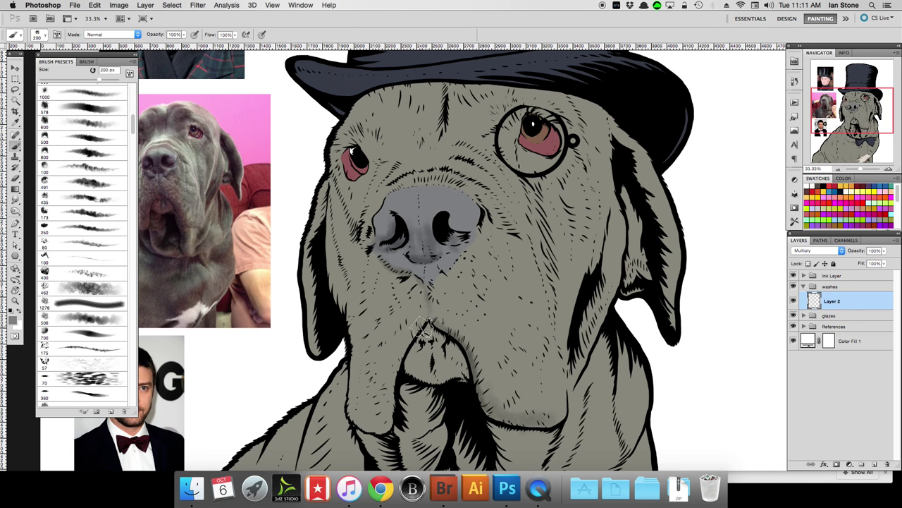
pyautogui.hscroll(-5, 423, 327)
pyautogui.scroll(-2, 423, 327)
pyautogui.moveTo(511, 292)
pyautogui.mouseDown()
pyautogui.moveTo(487, 332)
pyautogui.moveTo(442, 380)
pyautogui.moveTo(493, 375)
pyautogui.mouseUp()
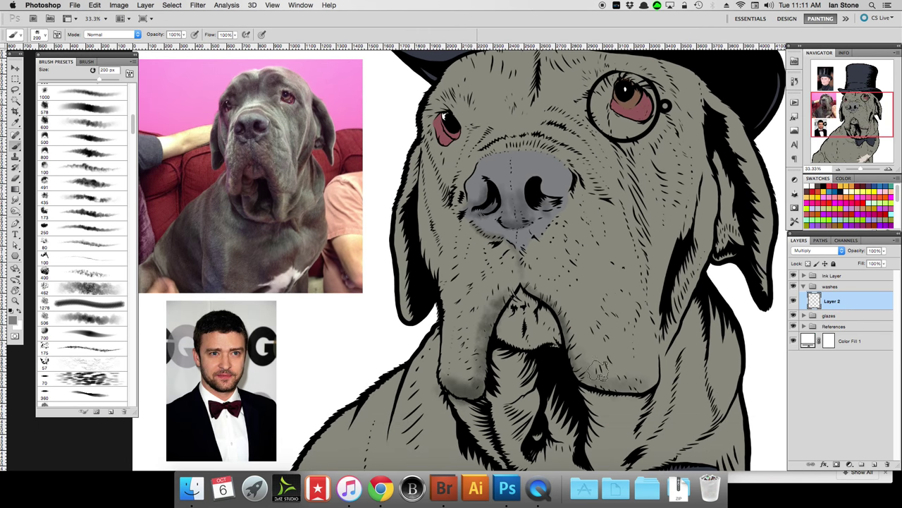
pyautogui.moveTo(659, 338); pyautogui.dragTo(634, 384)
# Set up a scattered 462 px eraser at 50% opacity, sizing it between 125 and 300 px.
pyautogui.press('e')
pyautogui.click(81, 285)
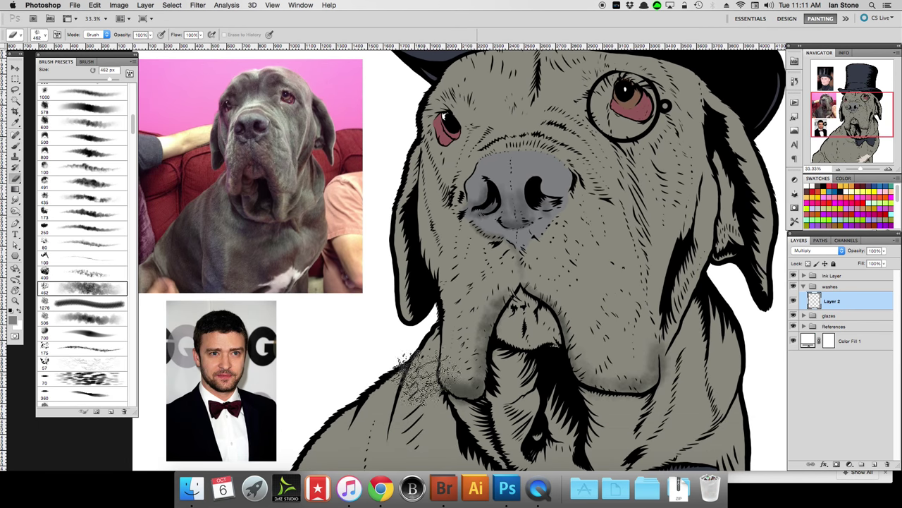
pyautogui.press('5')
pyautogui.press('[')
pyautogui.press('[')
pyautogui.press('[')
pyautogui.press('[')
pyautogui.press('[')
pyautogui.press('[')
pyautogui.press('[')
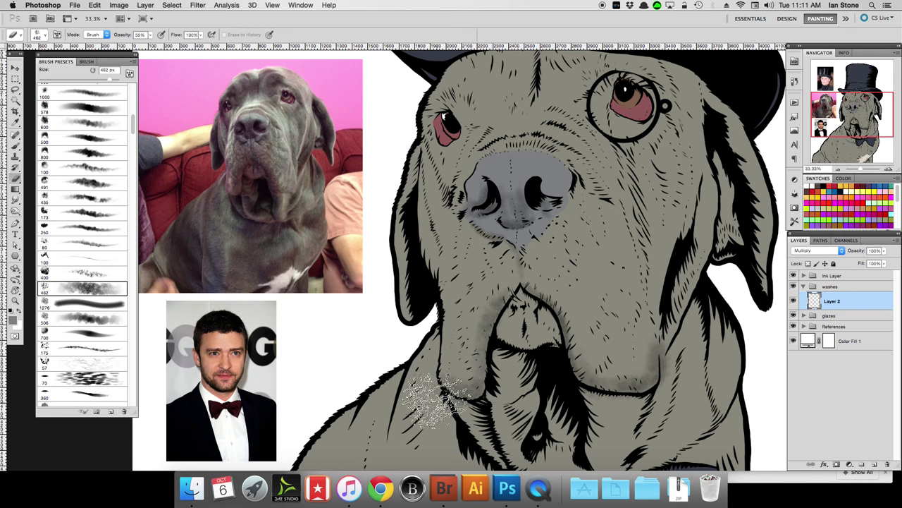
pyautogui.press(']')
pyautogui.press(']')
pyautogui.press(']')
pyautogui.press(']')
pyautogui.press(']')
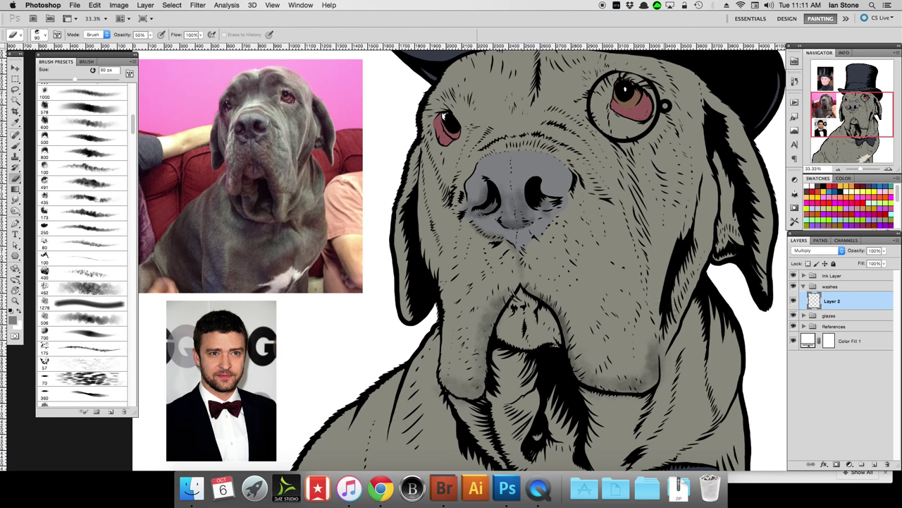
pyautogui.press('b')
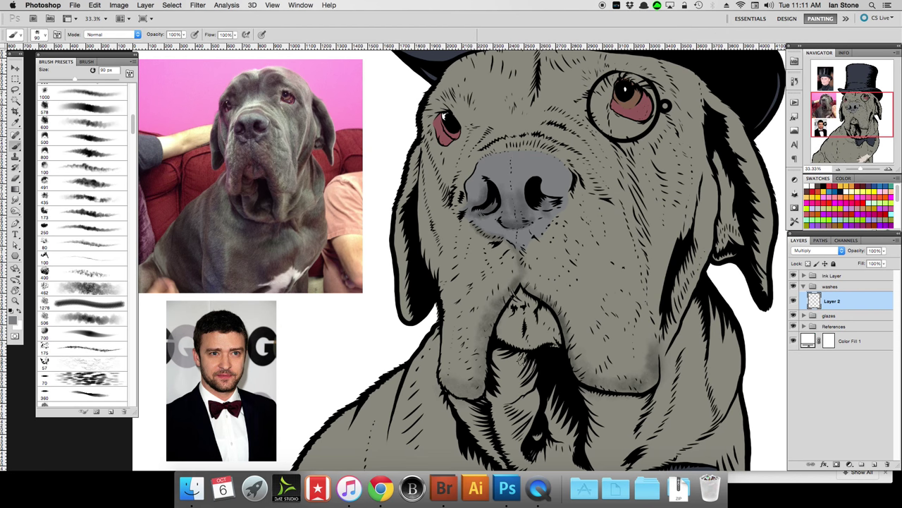
# Switch the wash layer to Screen and paint light grey down the muzzle, cheek and nose top.
pyautogui.click(839, 252)
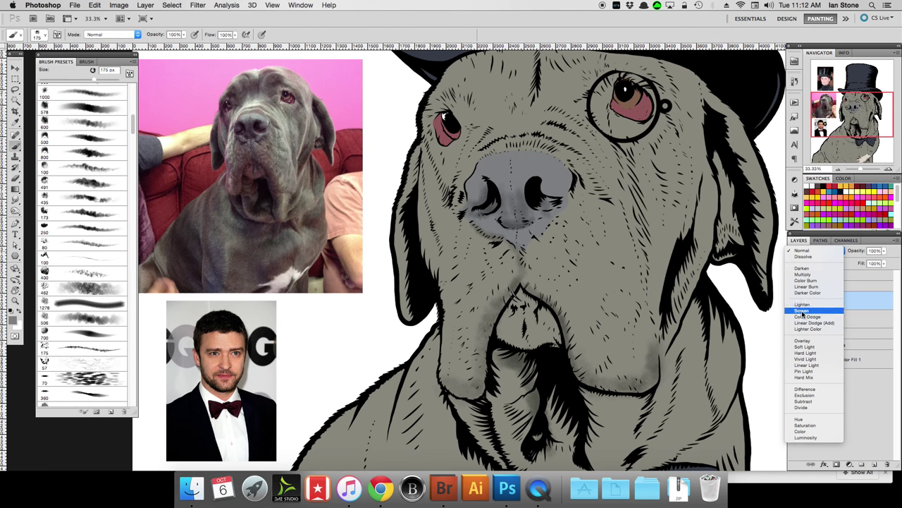
pyautogui.click(802, 311)
pyautogui.scroll(5, 500, 196)
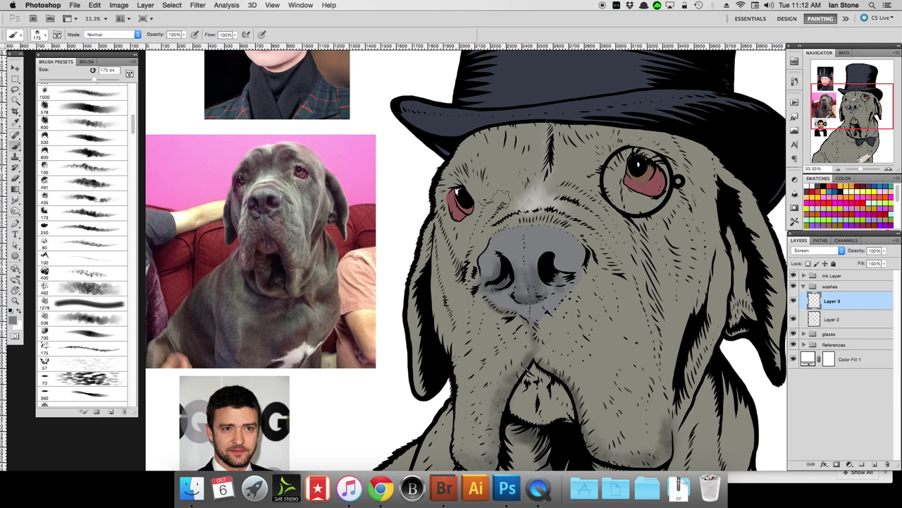
pyautogui.moveTo(499, 197)
pyautogui.mouseDown()
pyautogui.moveTo(467, 252)
pyautogui.moveTo(482, 264)
pyautogui.moveTo(464, 366)
pyautogui.moveTo(495, 302)
pyautogui.mouseUp()
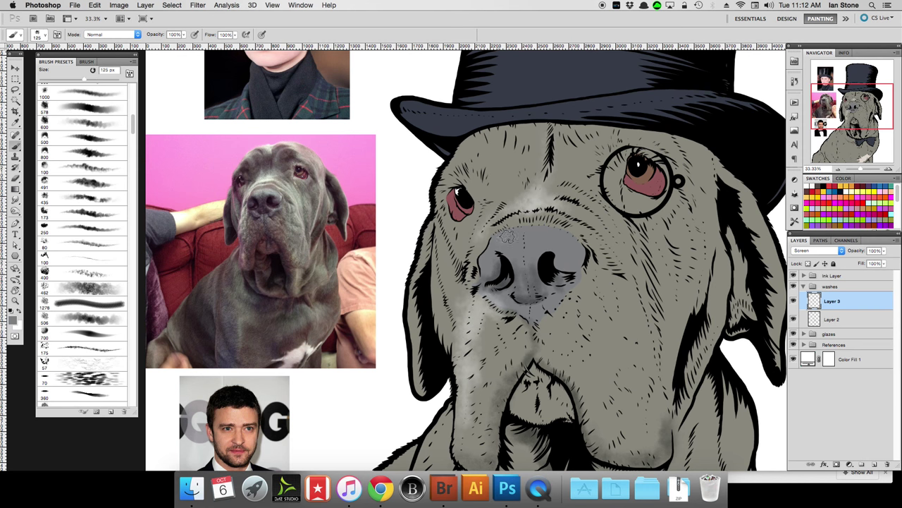
pyautogui.moveTo(507, 235)
pyautogui.mouseDown()
pyautogui.moveTo(568, 248)
pyautogui.moveTo(558, 226)
pyautogui.mouseUp()
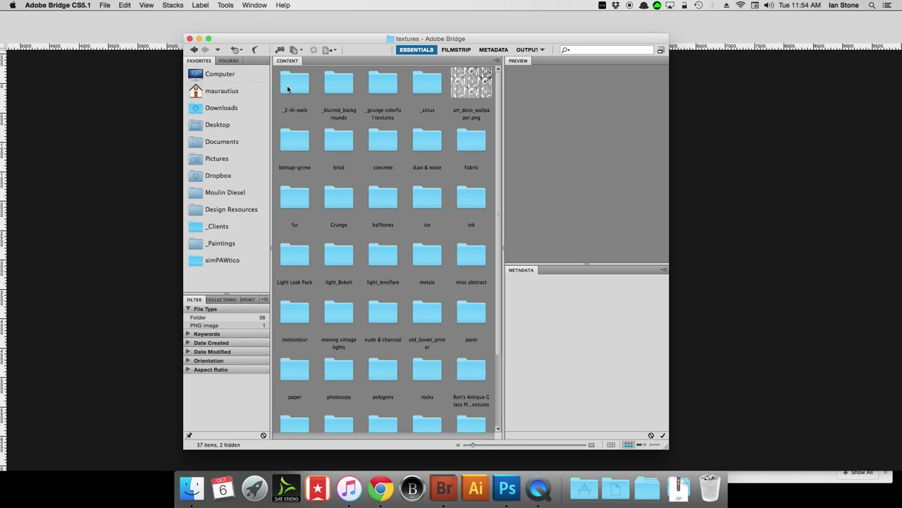
# Place the pink texture_pack_17_13 image from the _sirius folder as a new layer.
pyautogui.doubleClick(428, 84)
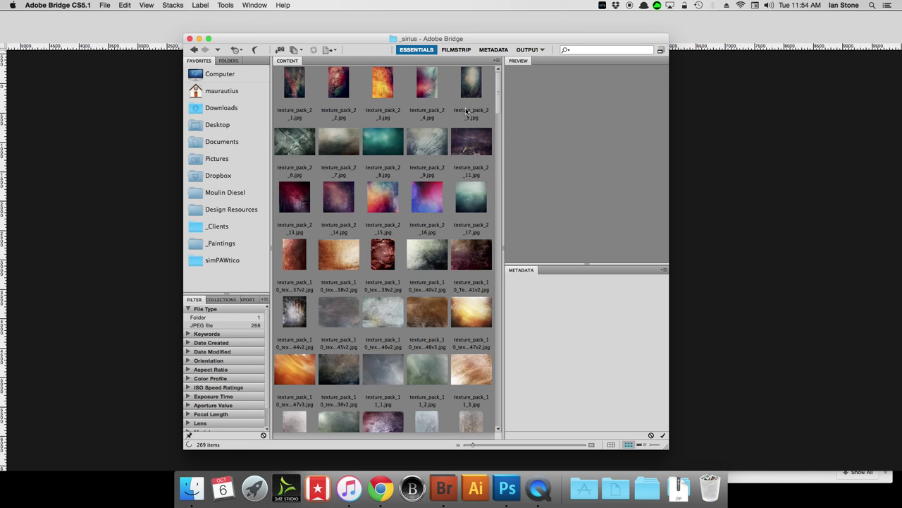
pyautogui.scroll(-5, 494, 134)
pyautogui.scroll(-10, 492, 157)
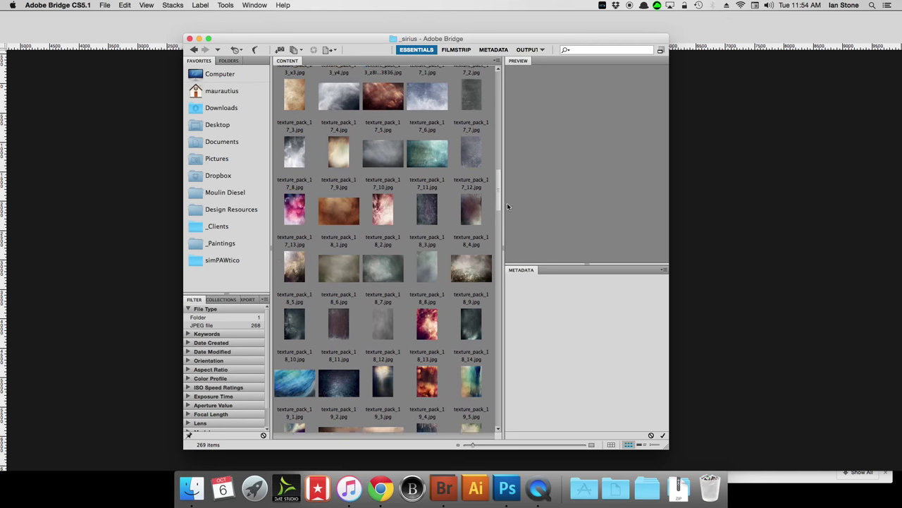
pyautogui.click(300, 207)
pyautogui.press('space')
pyautogui.press('space')
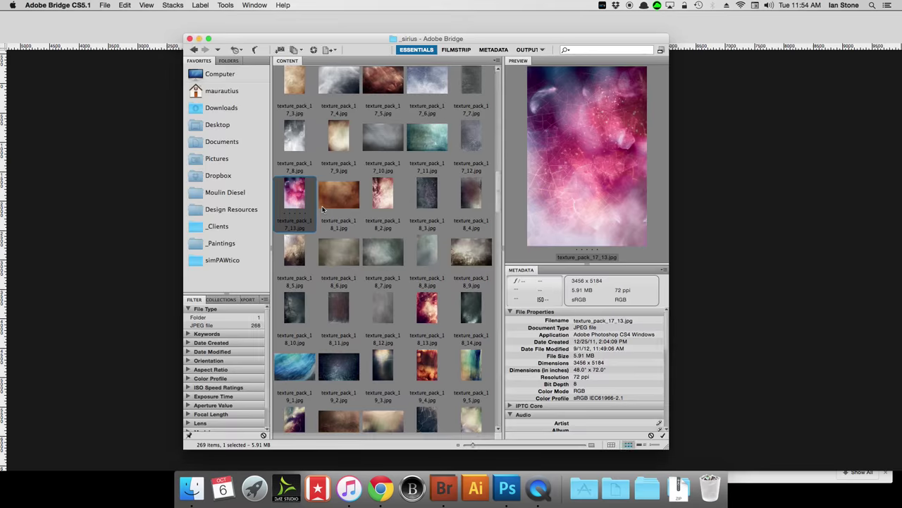
pyautogui.click(445, 209)
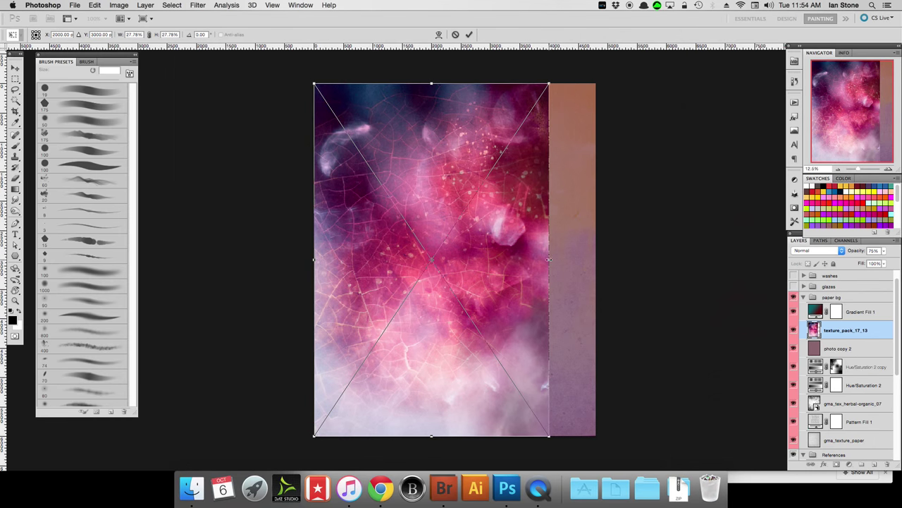
pyautogui.press('Return')
# Set the texture layer to Soft Light with lowered opacity, then pick another texture.
pyautogui.click(817, 250)
pyautogui.click(820, 354)
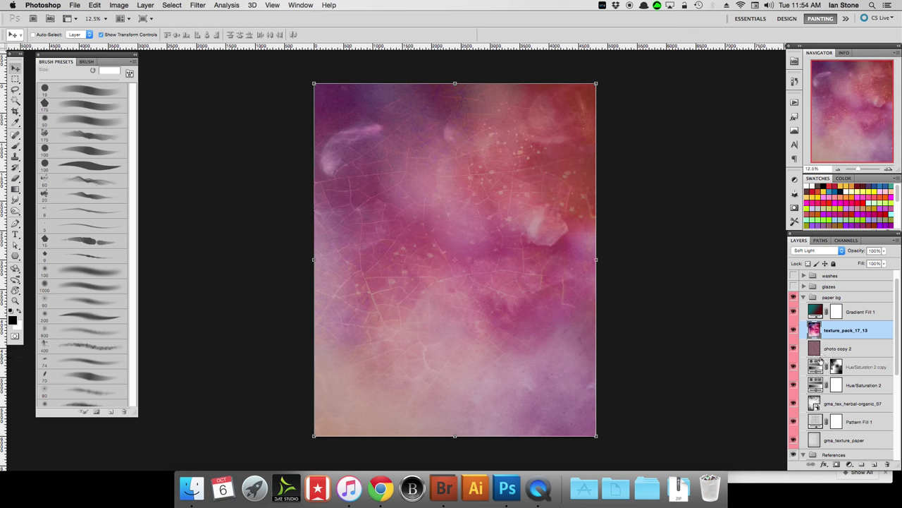
pyautogui.moveTo(858, 254); pyautogui.dragTo(845, 252)
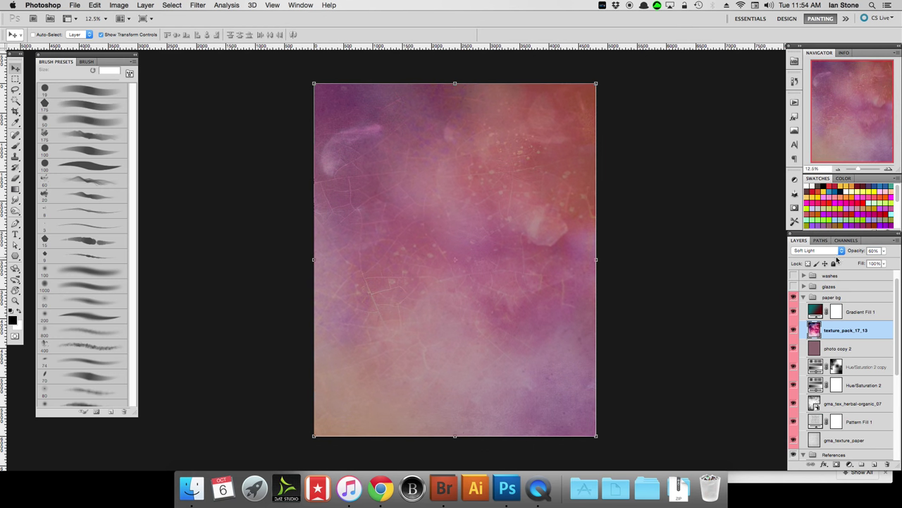
pyautogui.click(444, 488)
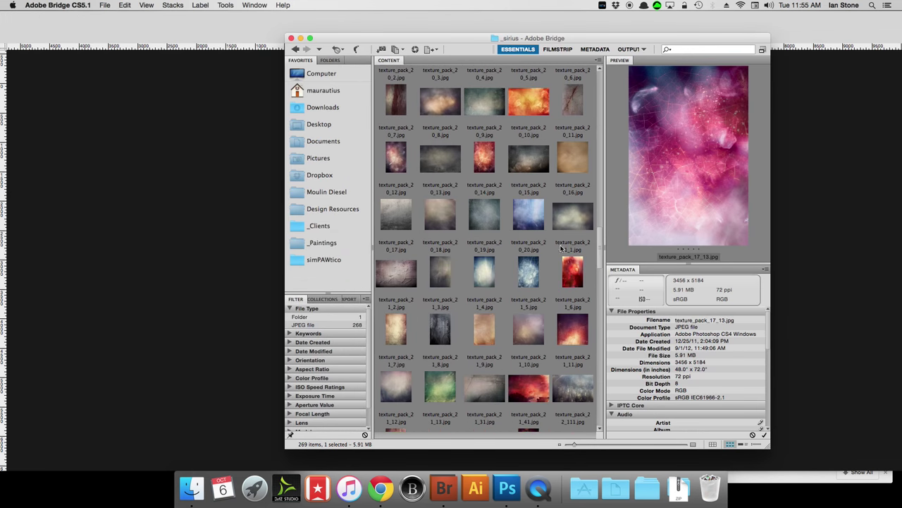
pyautogui.click(529, 215)
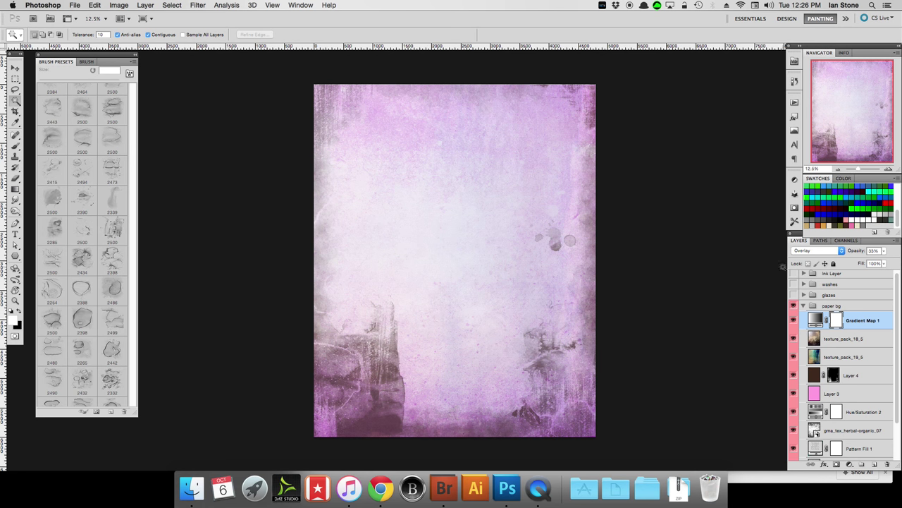
# Make the Ink Layer group visible and switch on the washes and glazes groups.
pyautogui.click(794, 273)
pyautogui.click(803, 273)
pyautogui.click(861, 289)
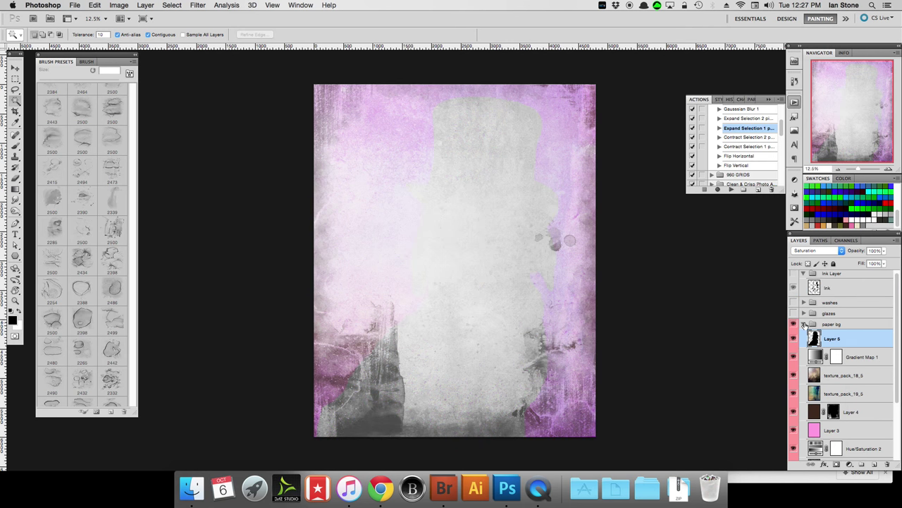
pyautogui.click(804, 324)
pyautogui.click(804, 275)
pyautogui.moveTo(793, 275); pyautogui.dragTo(795, 298)
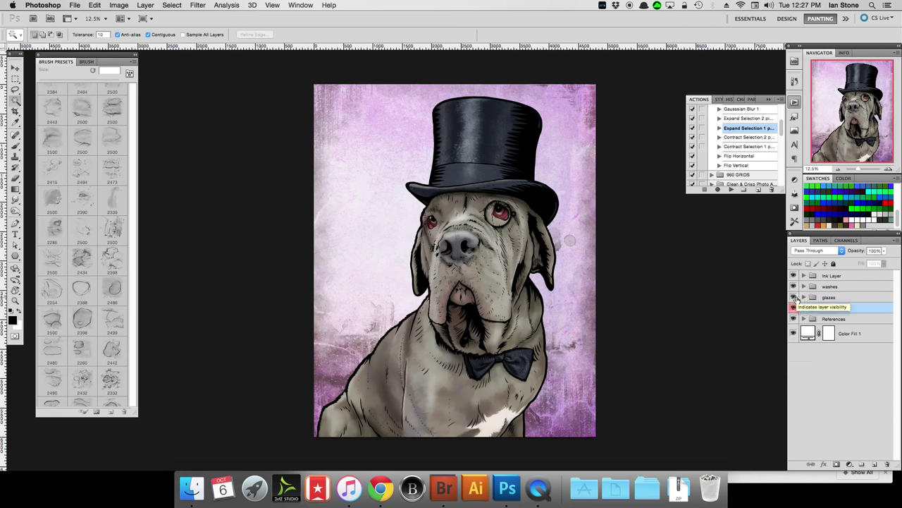
# Set the glazes group blend mode to Hard Light and close the Actions panel.
pyautogui.click(818, 250)
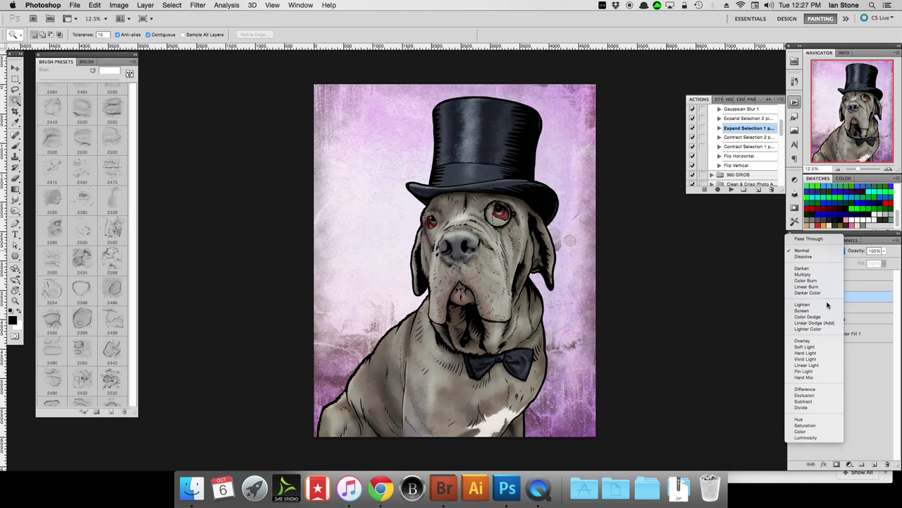
pyautogui.click(822, 352)
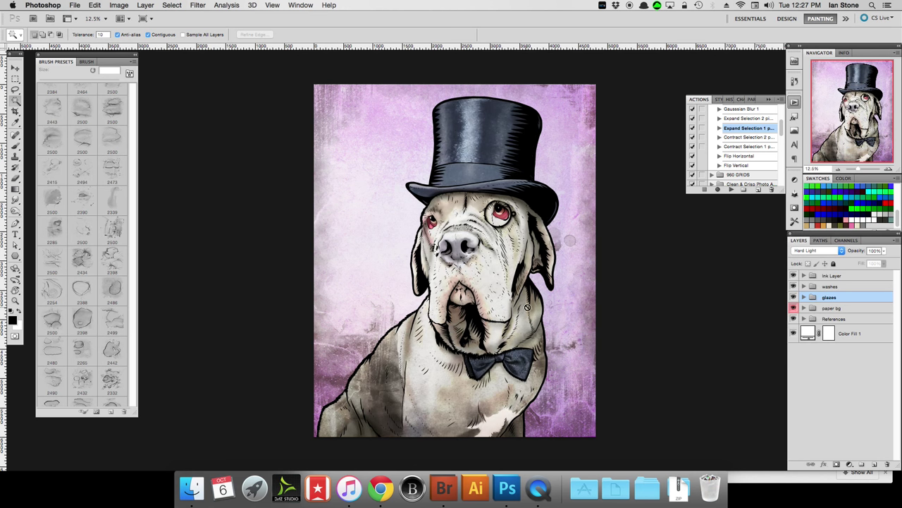
pyautogui.click(795, 102)
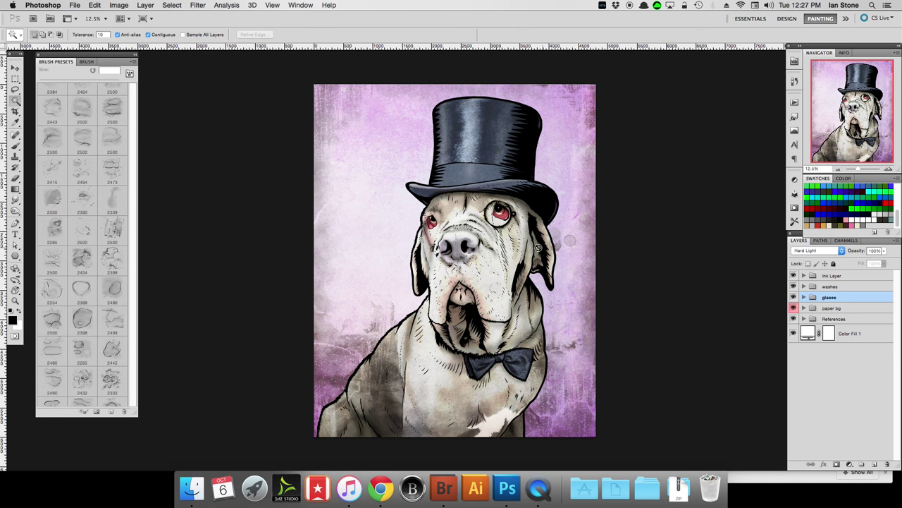
# Zoom in on the dog's chest and bow tie and expand the paper bg group.
pyautogui.press('super+plus')
pyautogui.scroll(-5, 341, 428)
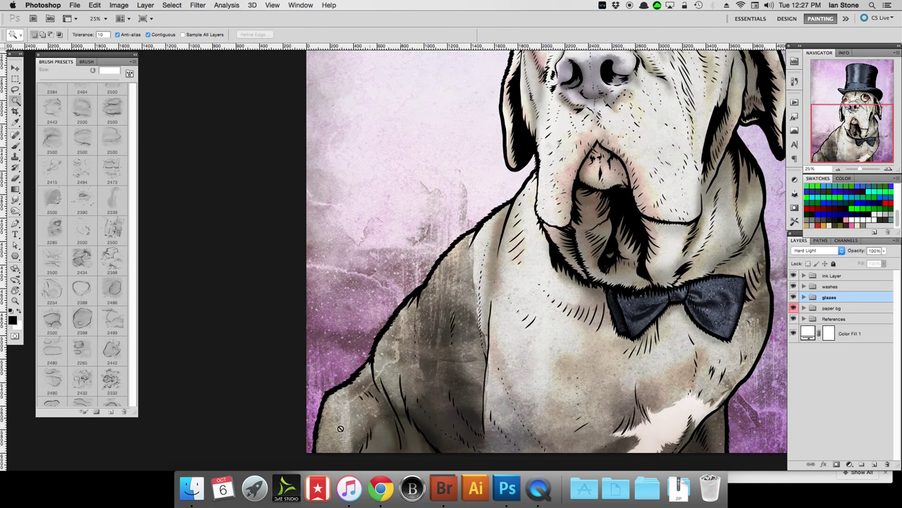
pyautogui.click(804, 308)
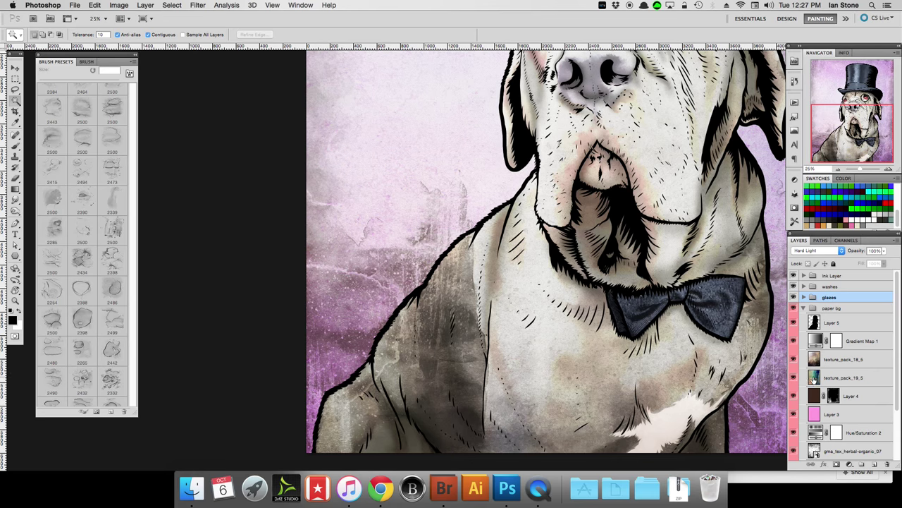
pyautogui.scroll(3, 509, 220)
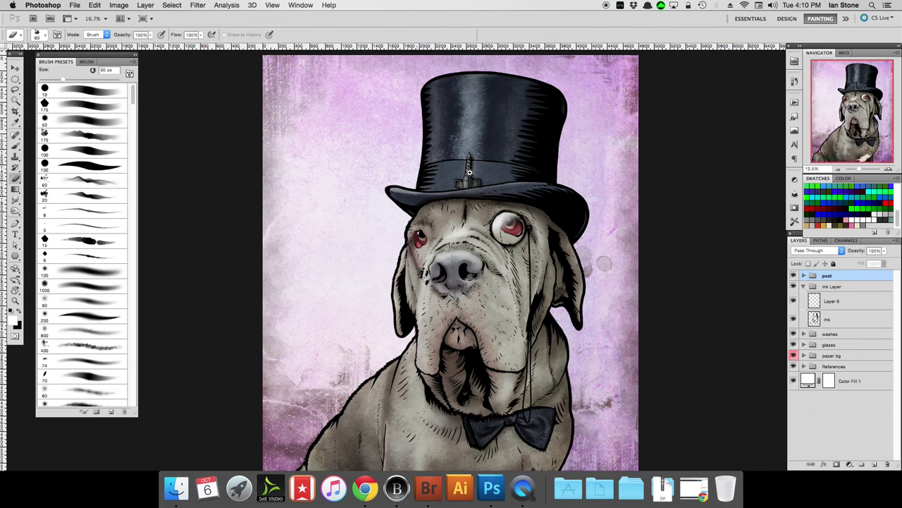
# Expand the post group and toggle the monocle glass glare layer off and on to compare.
pyautogui.scroll(3, 483, 217)
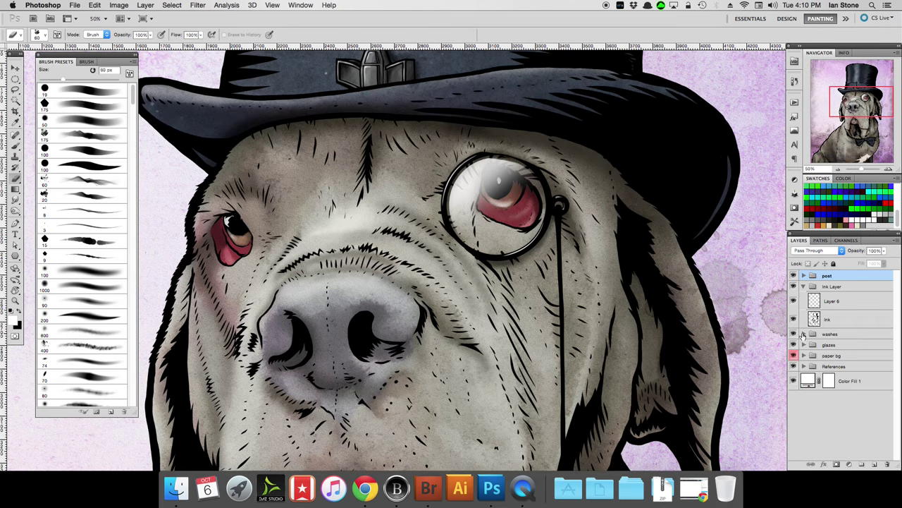
pyautogui.click(803, 333)
pyautogui.click(803, 334)
pyautogui.click(804, 286)
pyautogui.click(803, 275)
pyautogui.click(794, 290)
pyautogui.click(794, 295)
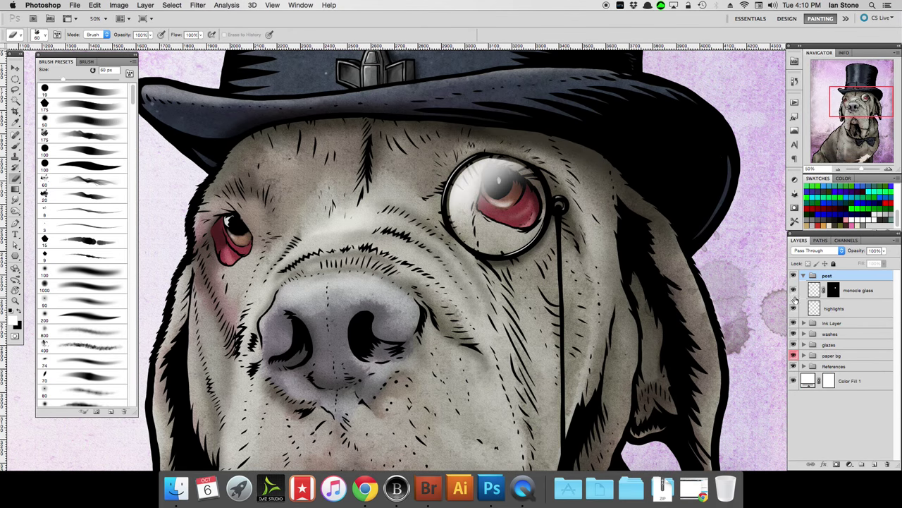
pyautogui.scroll(-5, 411, 256)
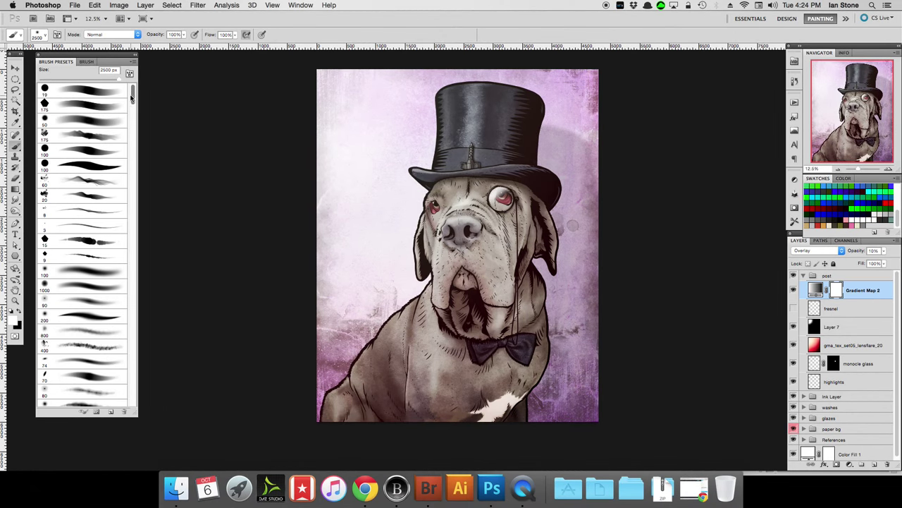
# Pick the 1507 px textured brush, make black the foreground, and add an empty layer atop post.
pyautogui.moveTo(131, 99); pyautogui.dragTo(135, 422)
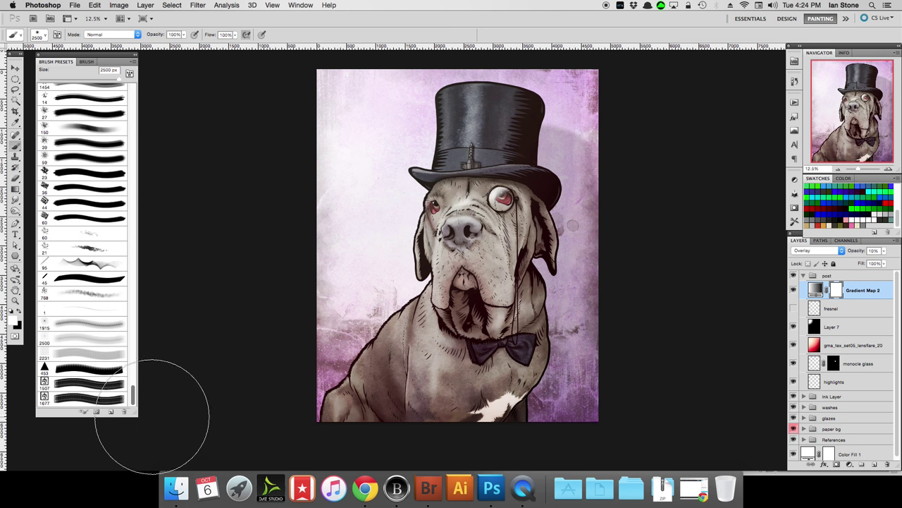
pyautogui.click(42, 384)
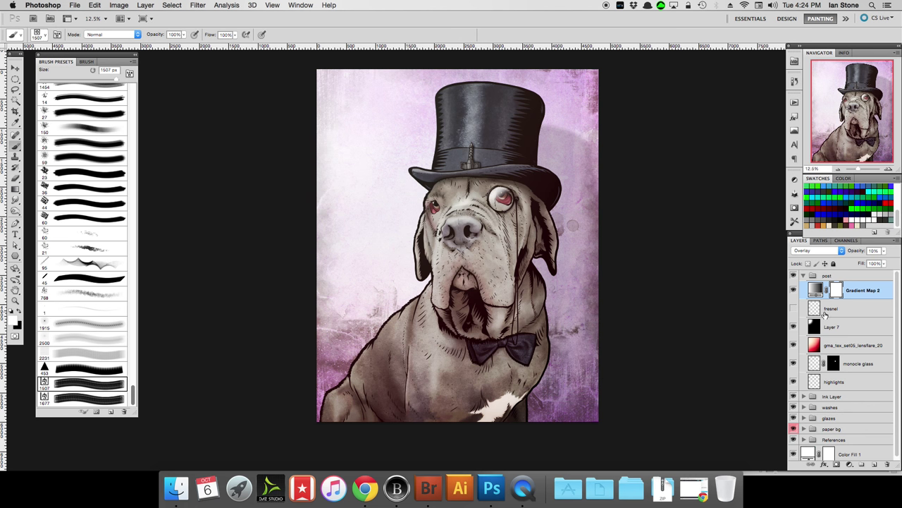
pyautogui.press('x')
pyautogui.click(874, 464)
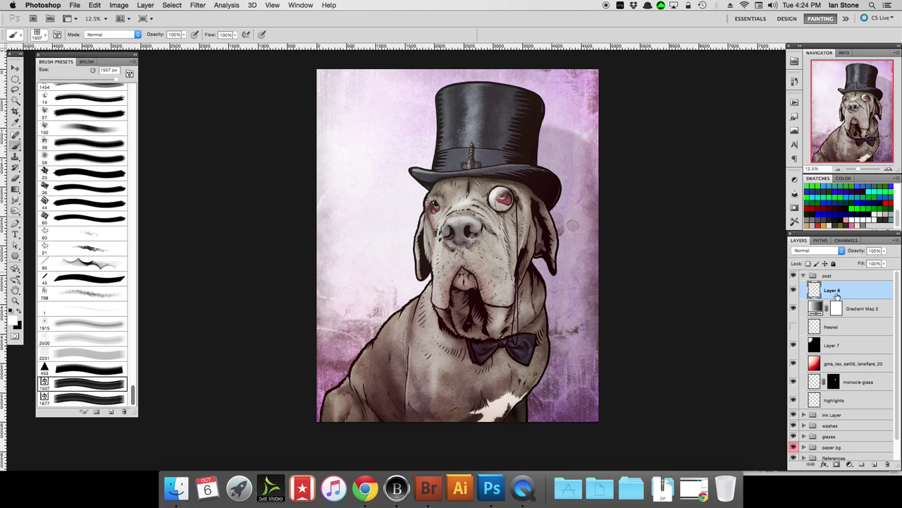